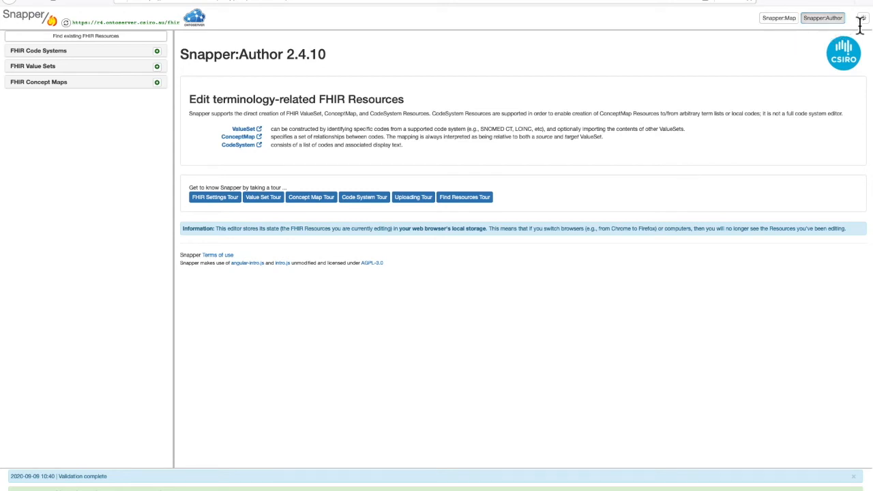
- Check the FHIR server settings, keeping the ontoserver endpoint unchanged
click(863, 18)
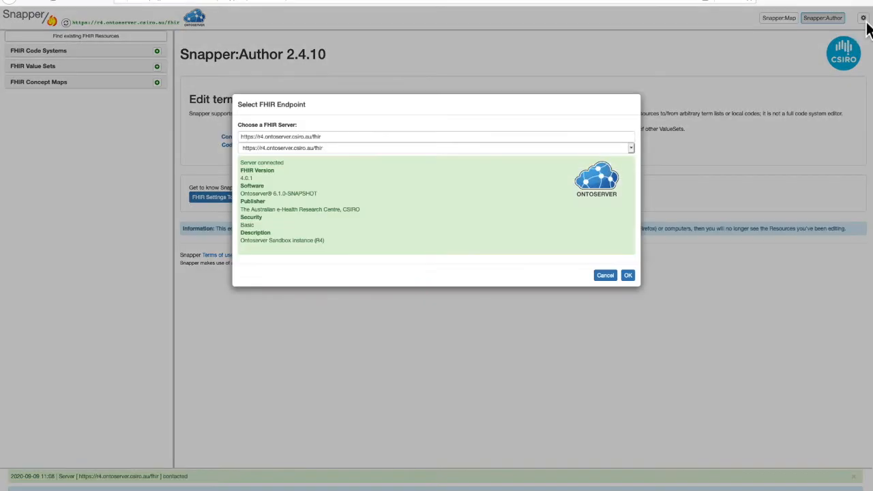
click(635, 149)
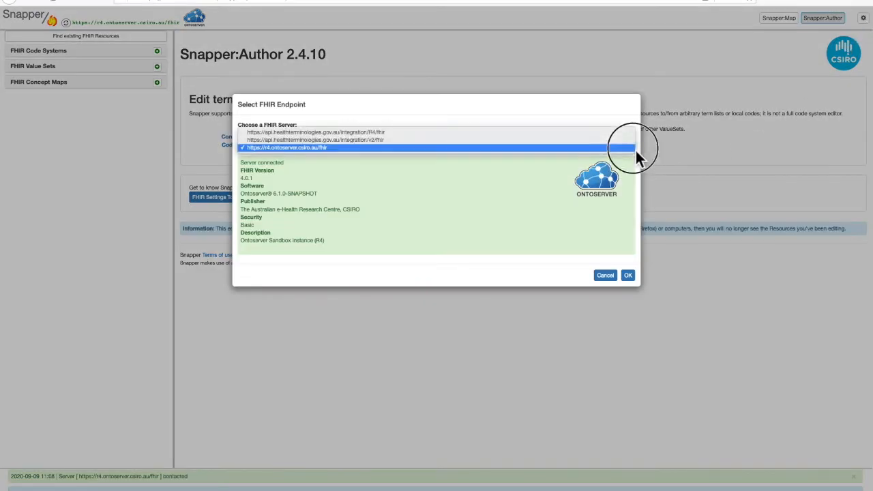
click(635, 149)
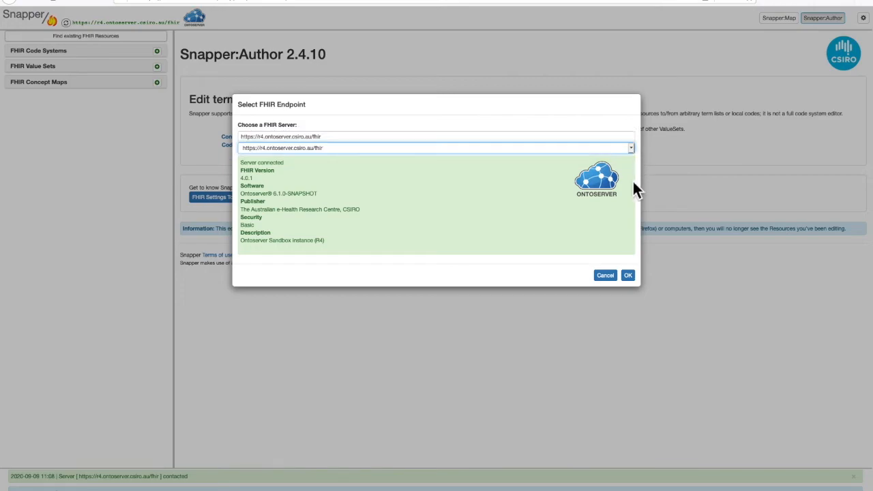
click(606, 277)
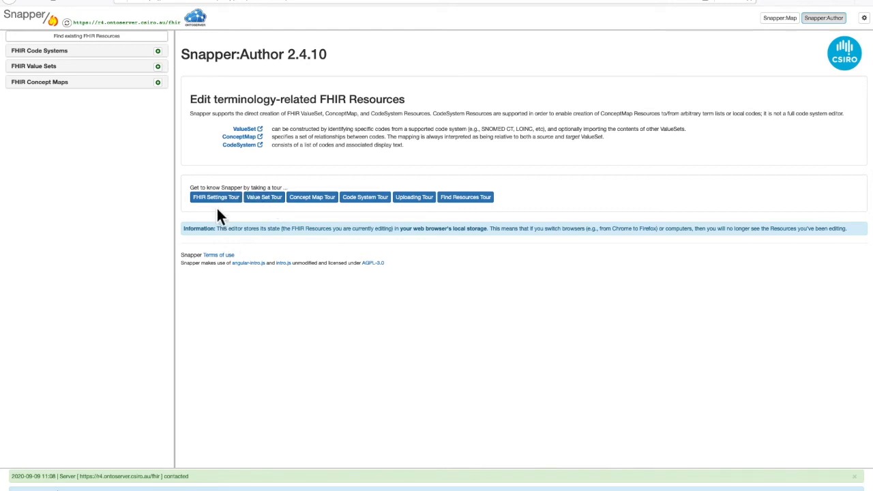
- Follow the code system tour to create Untitled Code System 1 and reach the import codes step
click(364, 200)
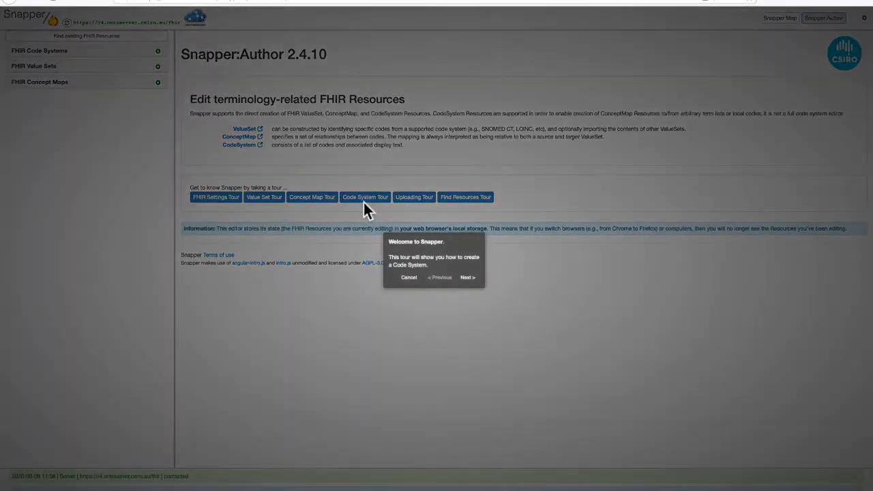
click(466, 278)
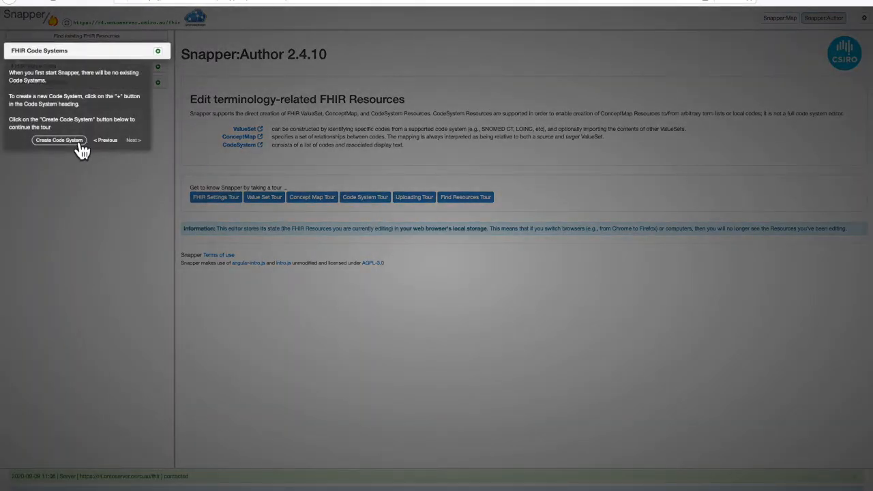
click(74, 143)
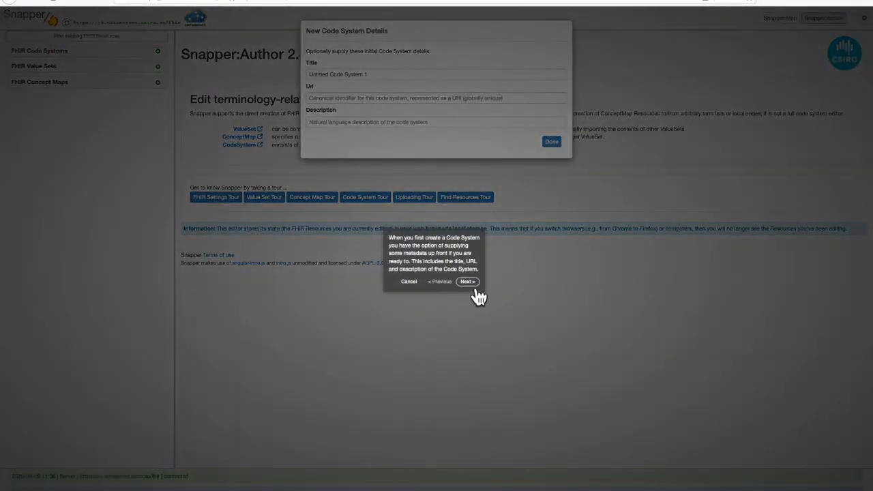
click(470, 282)
click(469, 281)
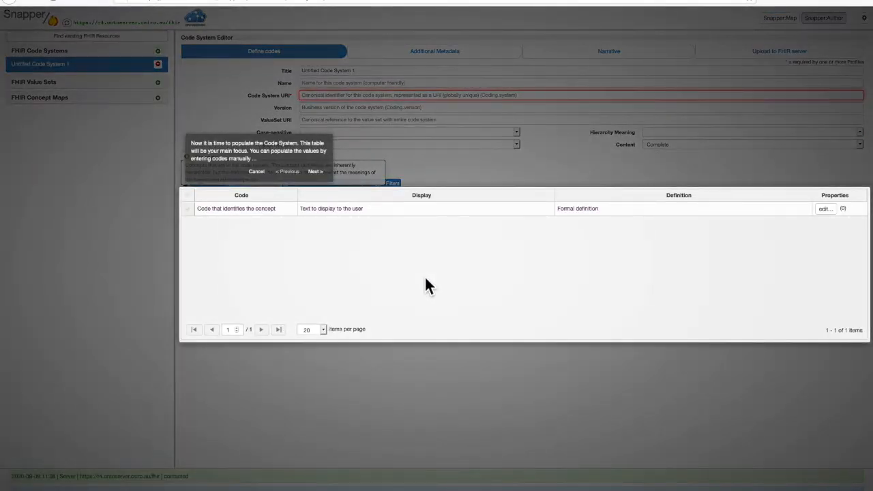
click(315, 173)
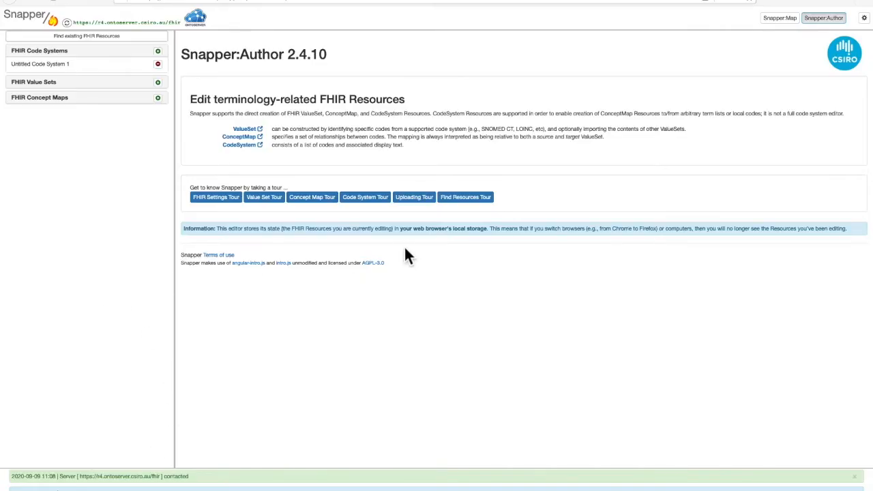
- Open the Terminology Resource Finder, which lists ValueSets from the server
click(403, 242)
click(166, 40)
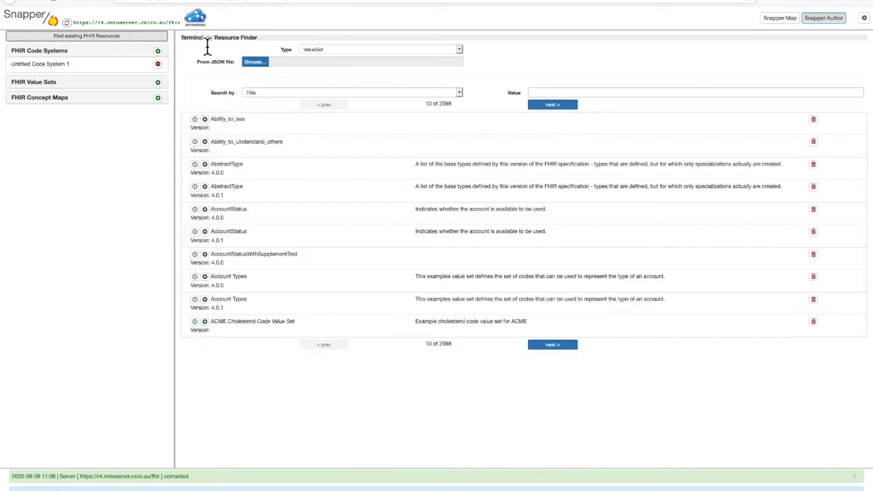
- Import Random_codesystem.json as 'Random codesystem', review its codes, and return to the resource finder
click(261, 64)
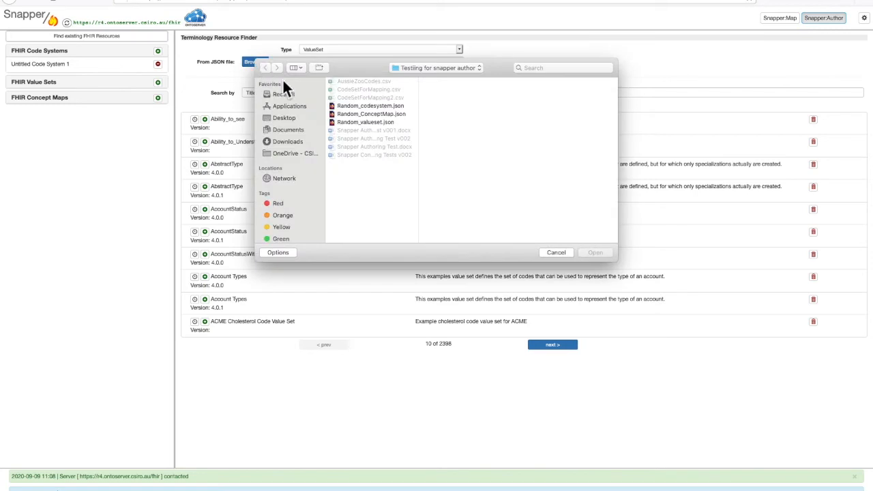
double_click(374, 116)
click(484, 61)
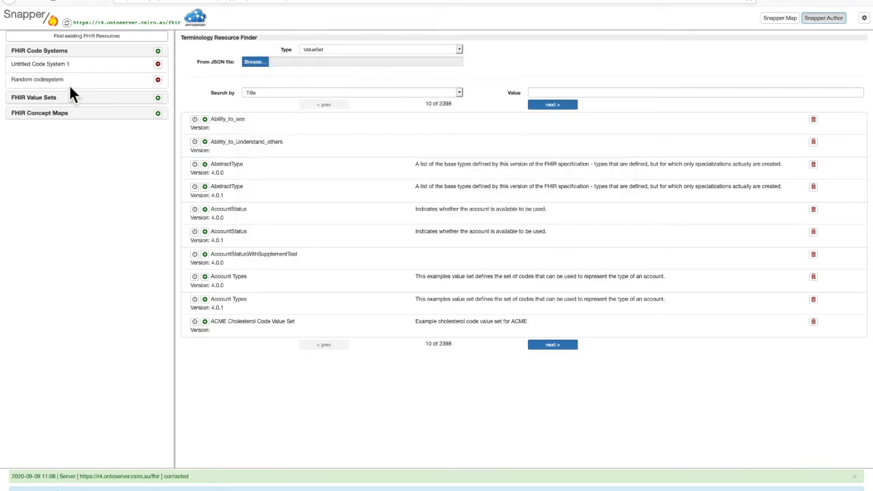
click(71, 92)
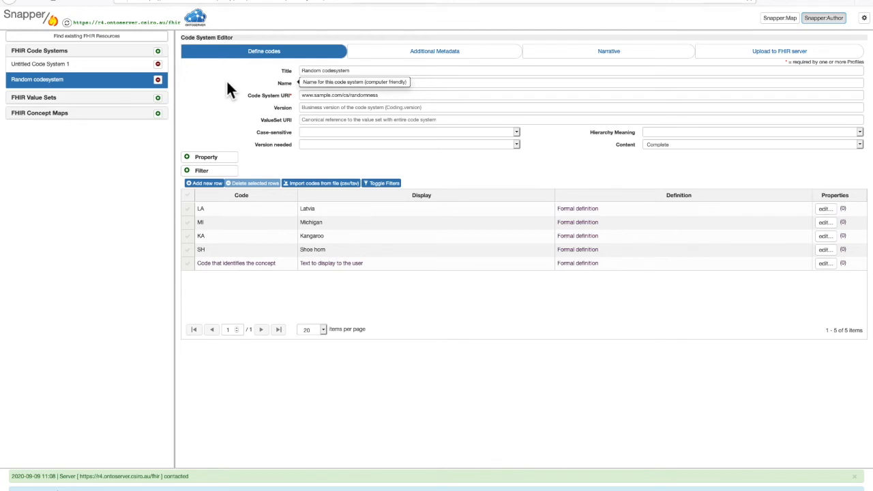
click(157, 48)
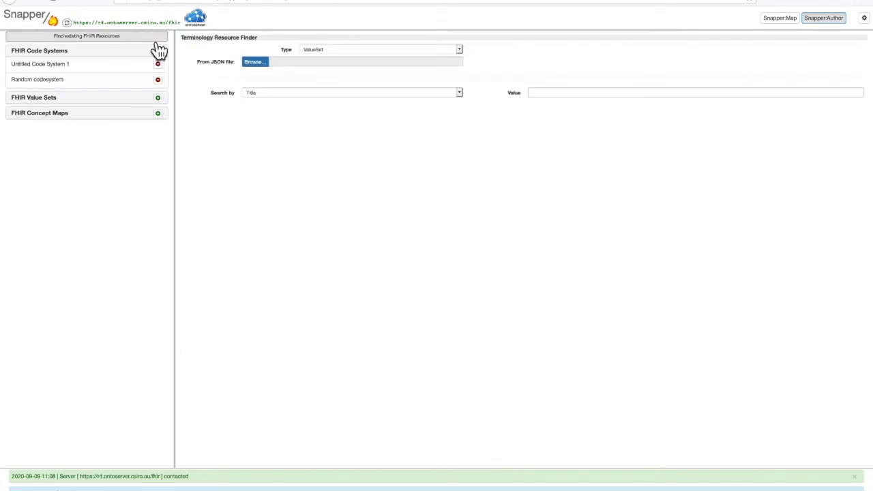
- Search ValueSets for 'bod' and add Body Site (1.0.1) to the workspace
click(459, 49)
click(460, 50)
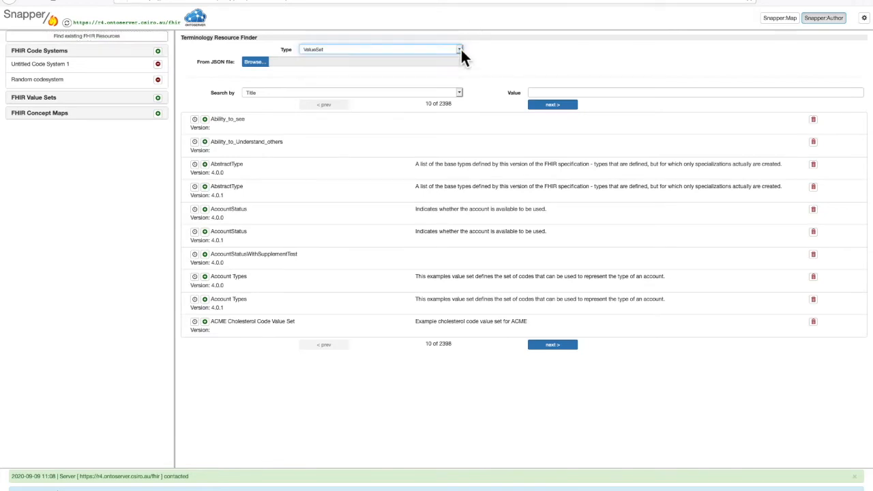
click(547, 93)
text(body)
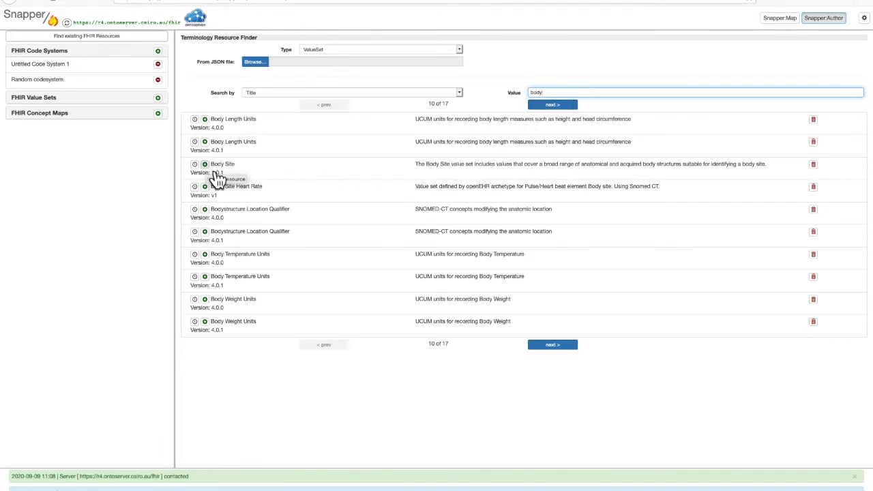
click(206, 164)
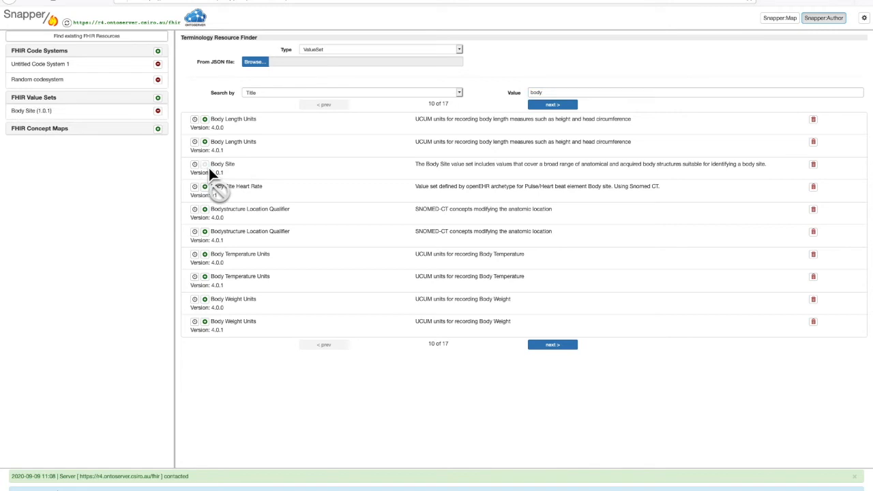
click(129, 111)
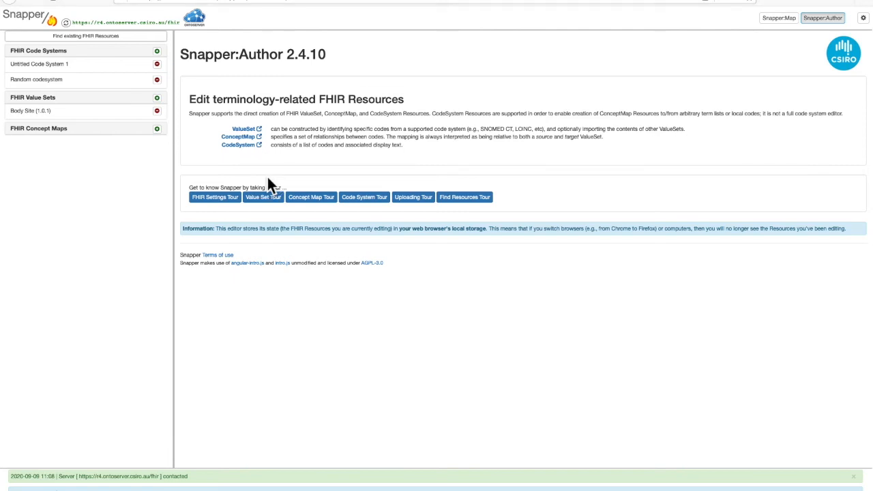
click(158, 51)
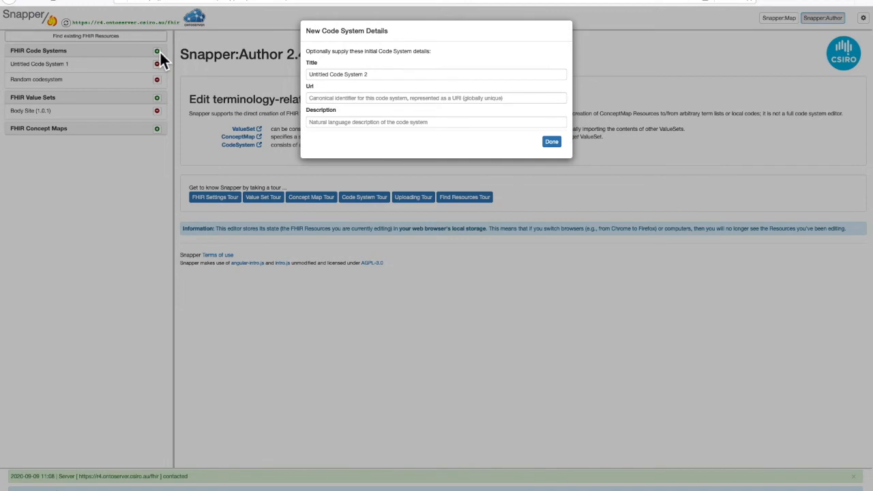
click(460, 97)
text(www.url.co)
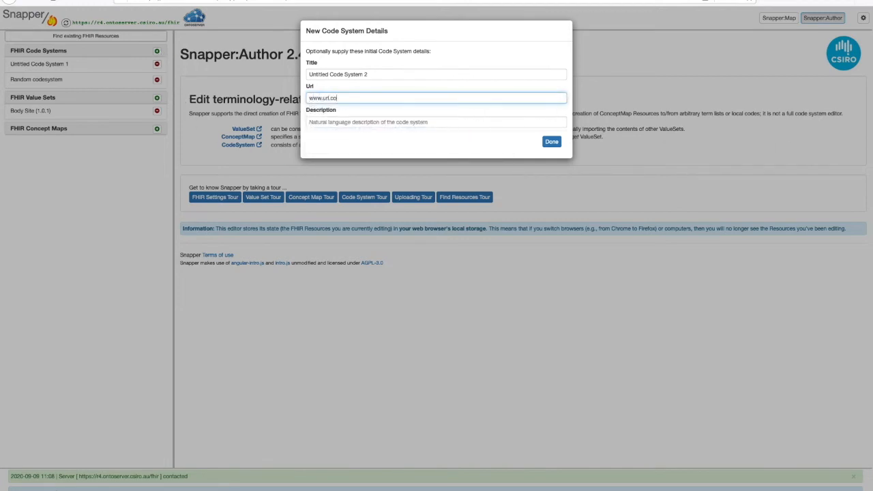
text(m/cs/sample2)
click(552, 142)
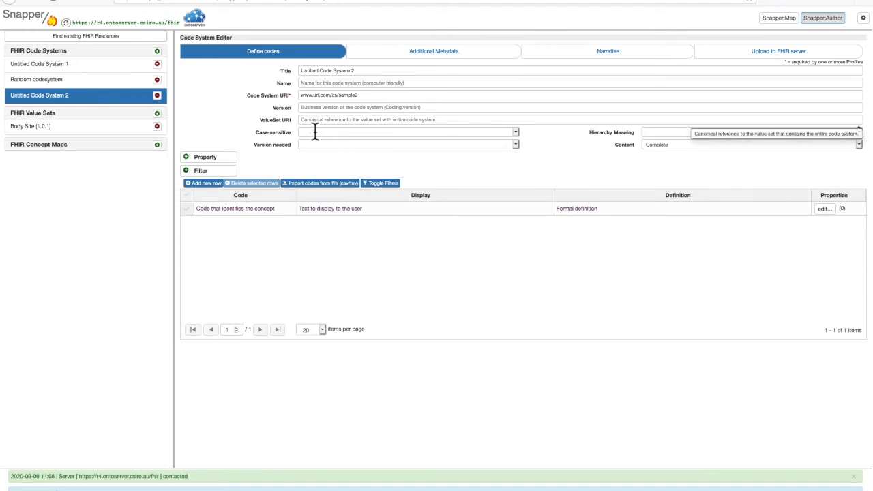
- Set the code system version to 0.1 and its content to Supplement (R4)
click(365, 109)
text(0.1)
key(Tab)
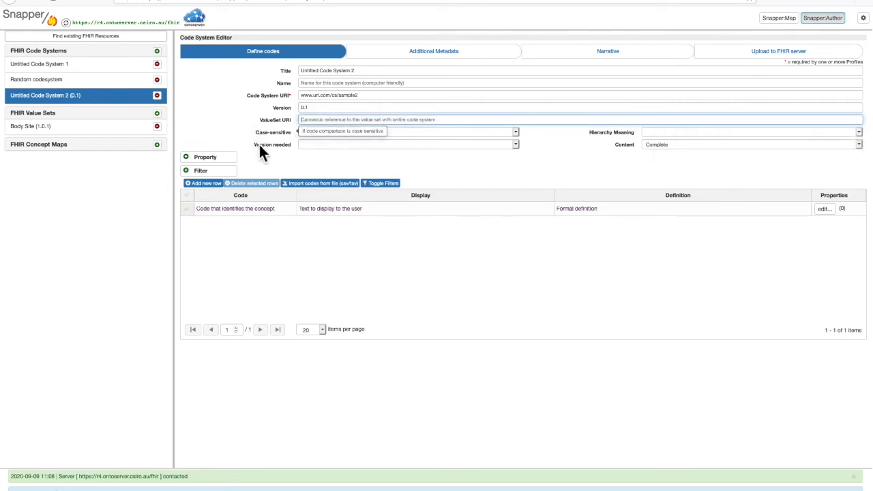
click(859, 145)
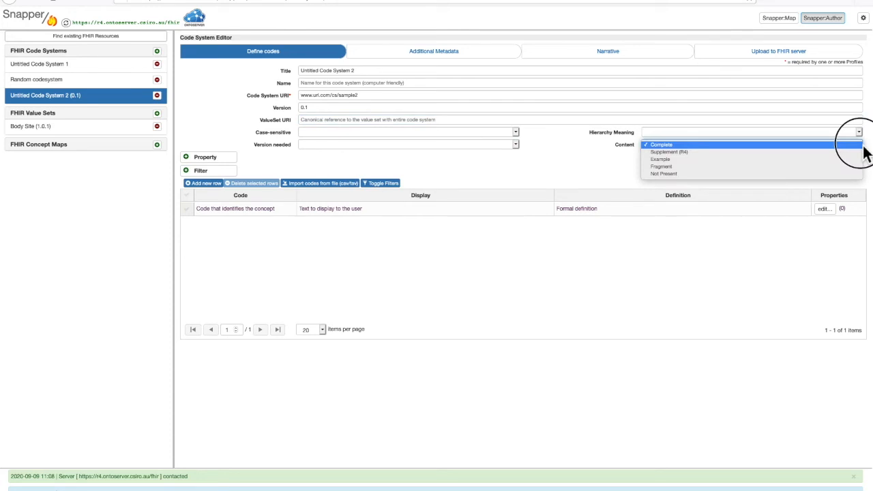
click(856, 152)
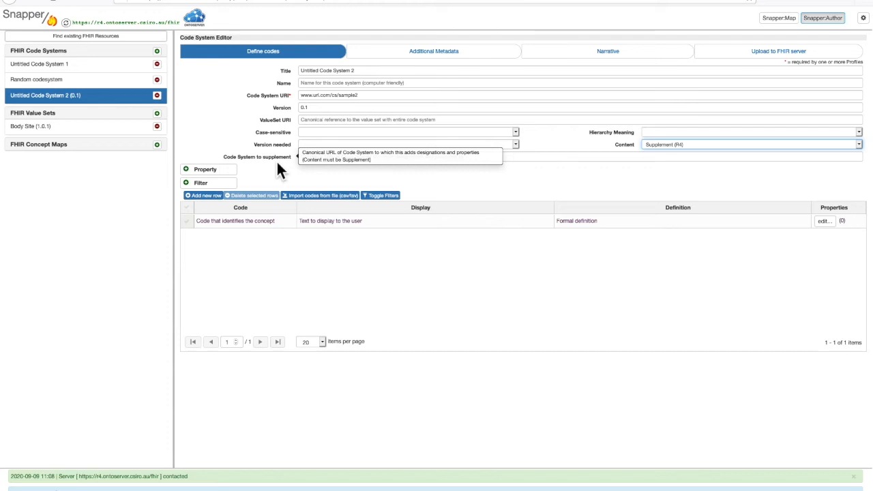
- Add a trial concept CS001 'Code 1', delete it, and bring up the CSV/TSV code import
click(274, 222)
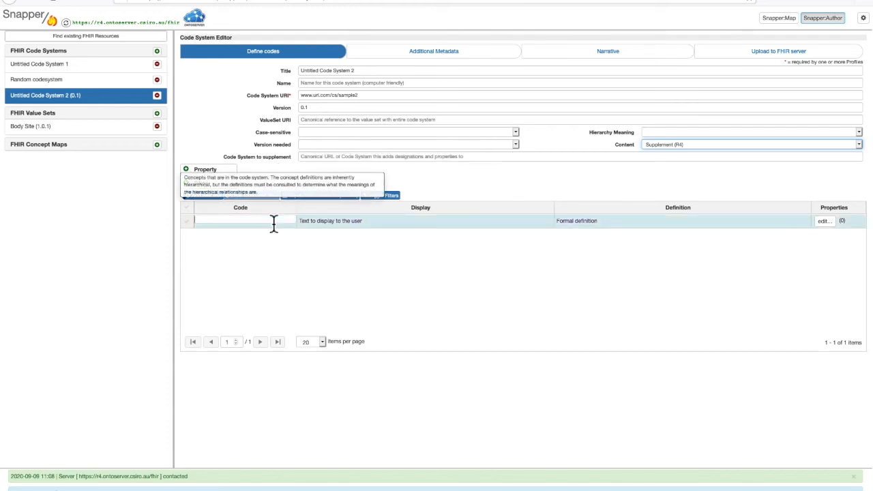
text(CS001)
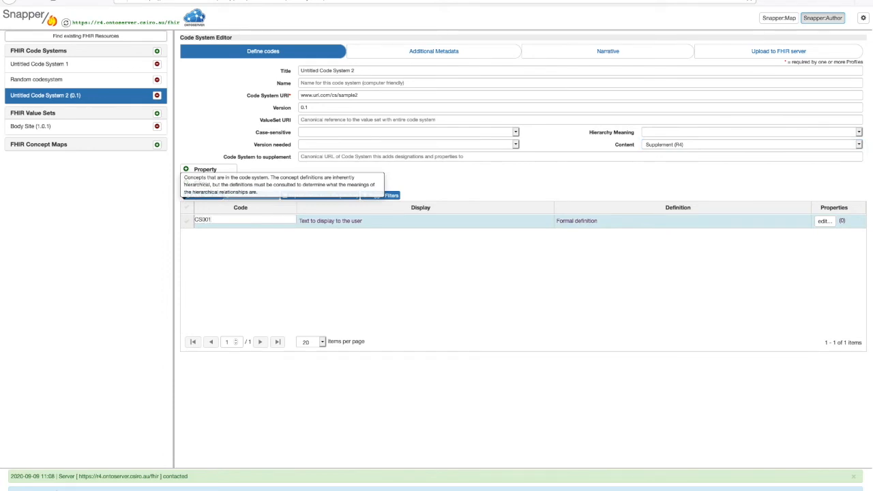
key(Tab)
text(Code 1)
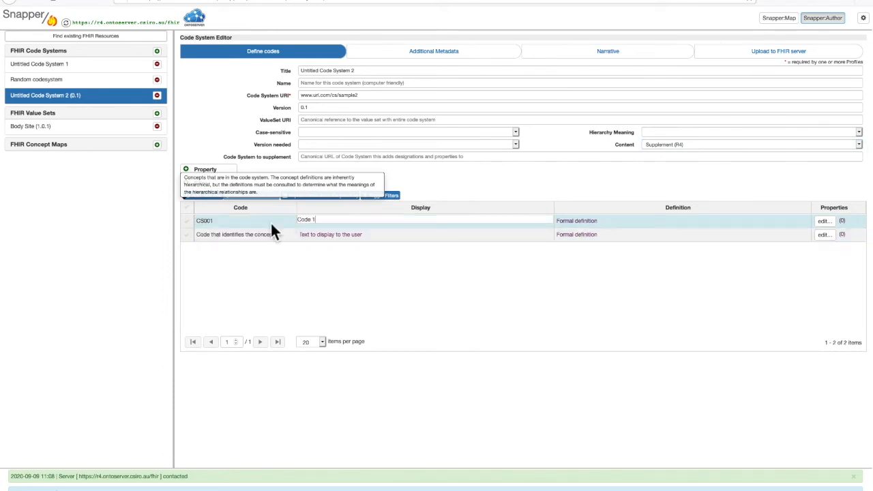
click(189, 221)
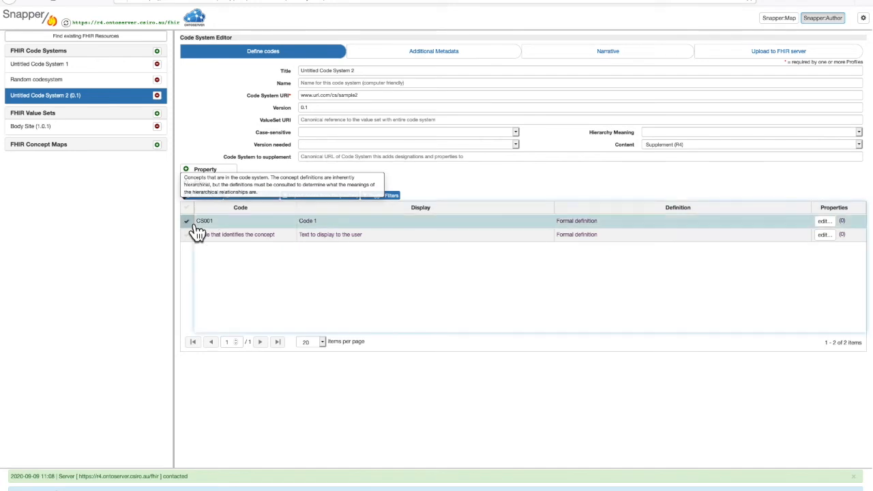
click(275, 196)
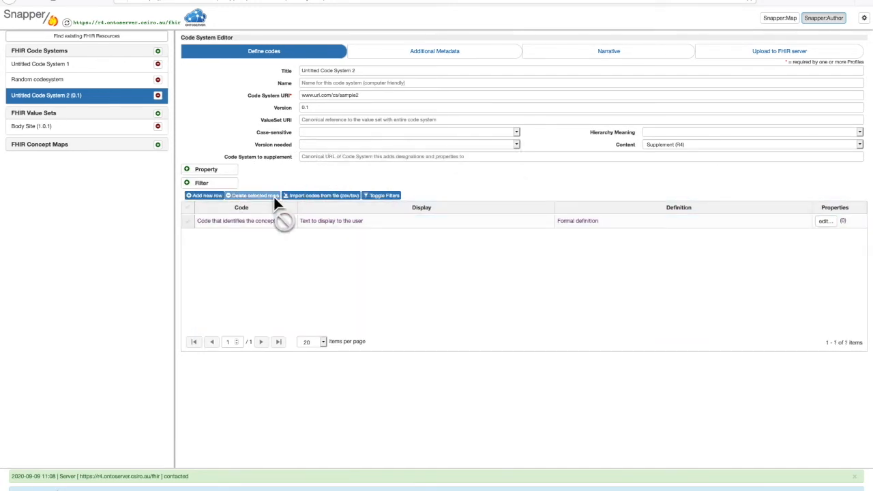
click(311, 196)
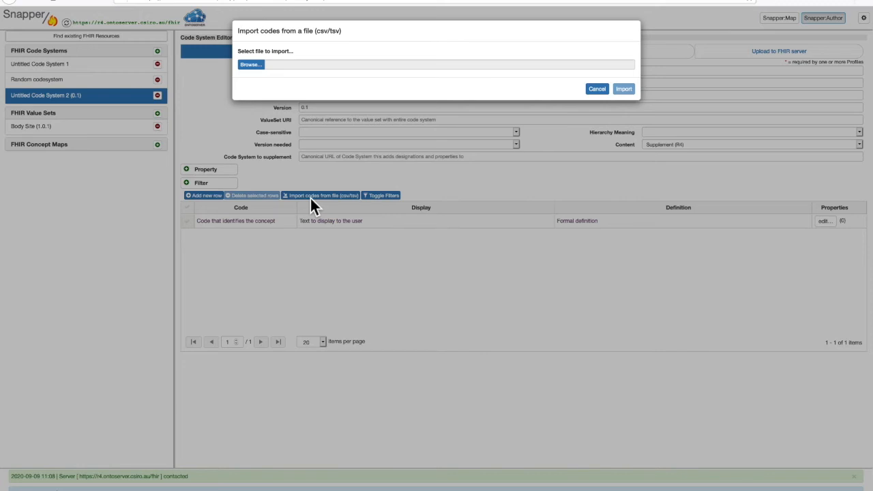
- Load AussieZooCodes.csv as CSV with one header row
click(262, 66)
double_click(392, 82)
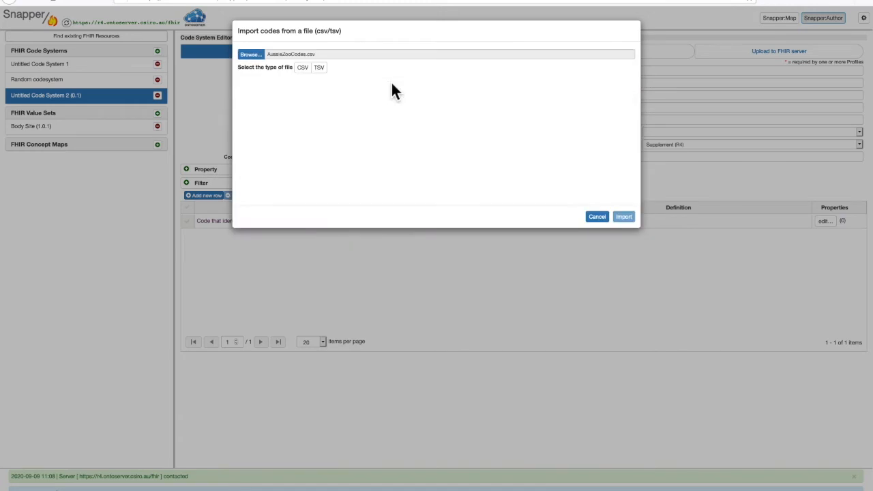
click(302, 67)
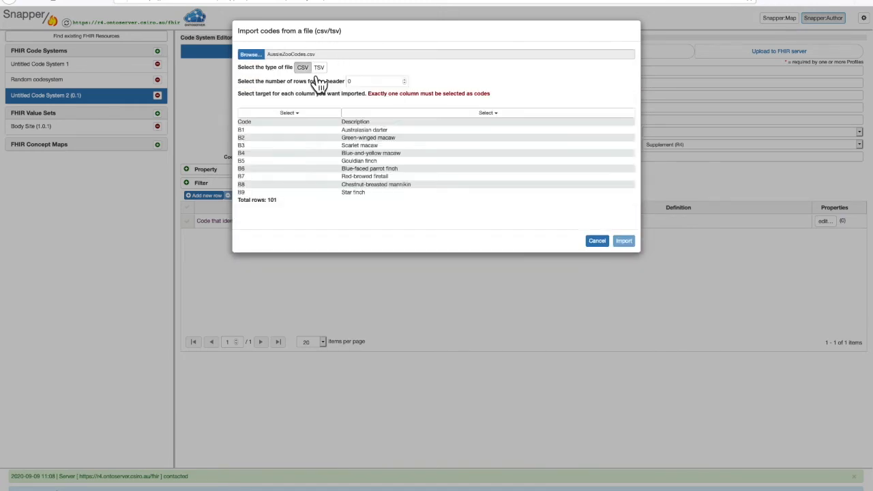
click(408, 80)
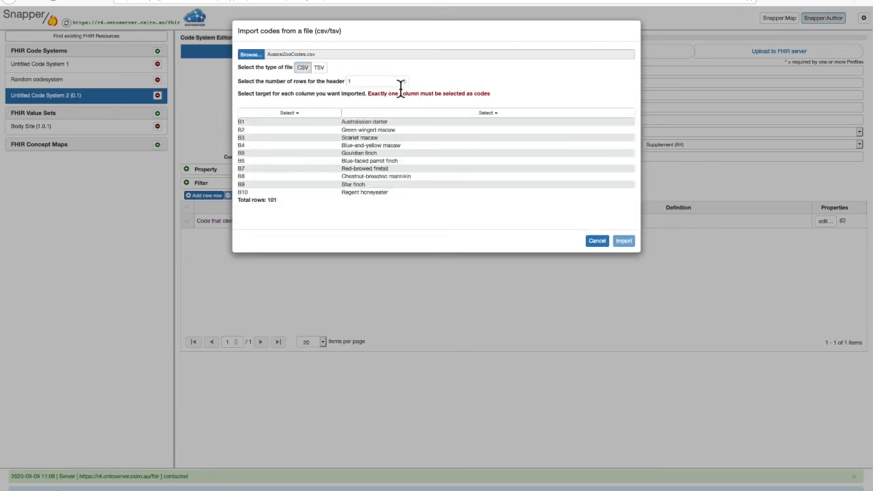
- Map column 1 to code and column 2 to display and definition, then import the 101 codes
click(310, 115)
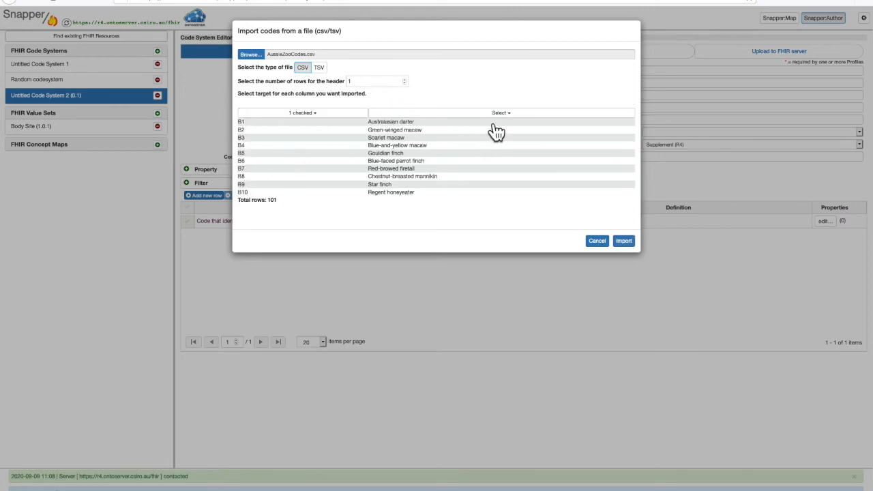
click(507, 113)
click(404, 170)
click(525, 115)
click(415, 178)
click(317, 114)
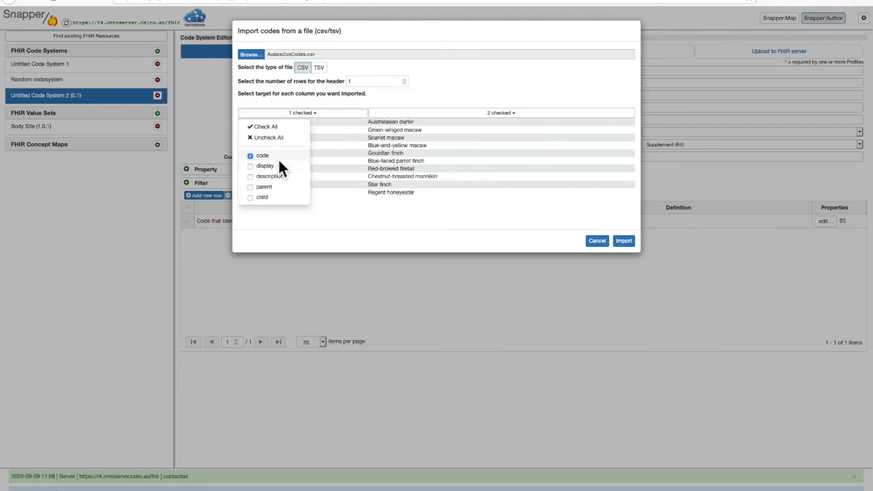
click(606, 221)
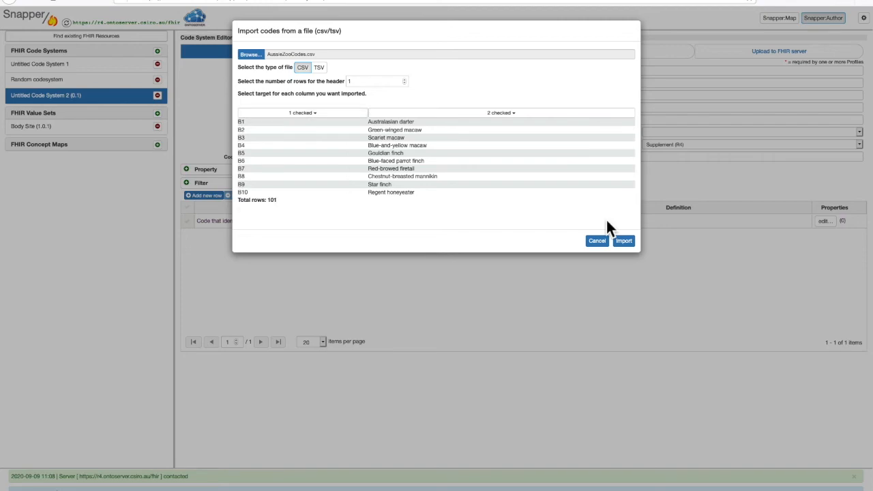
click(623, 242)
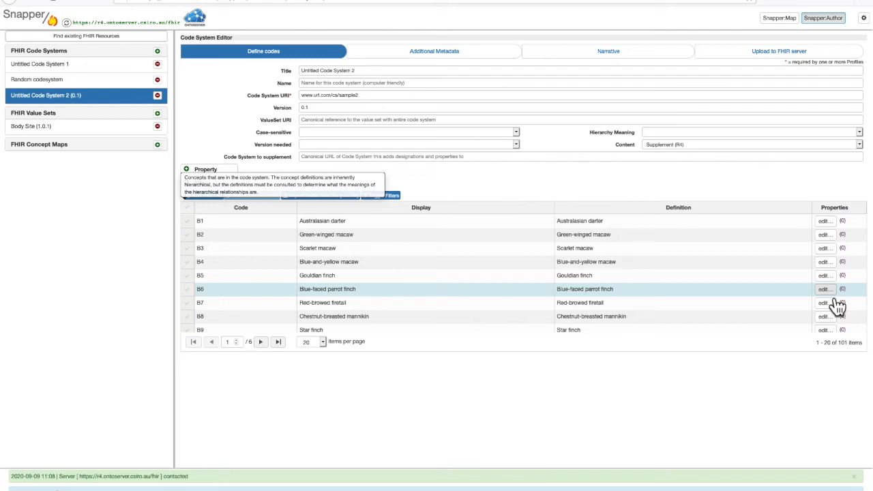
- Review the Additional Metadata fields, then show the generated XHTML narrative
click(479, 62)
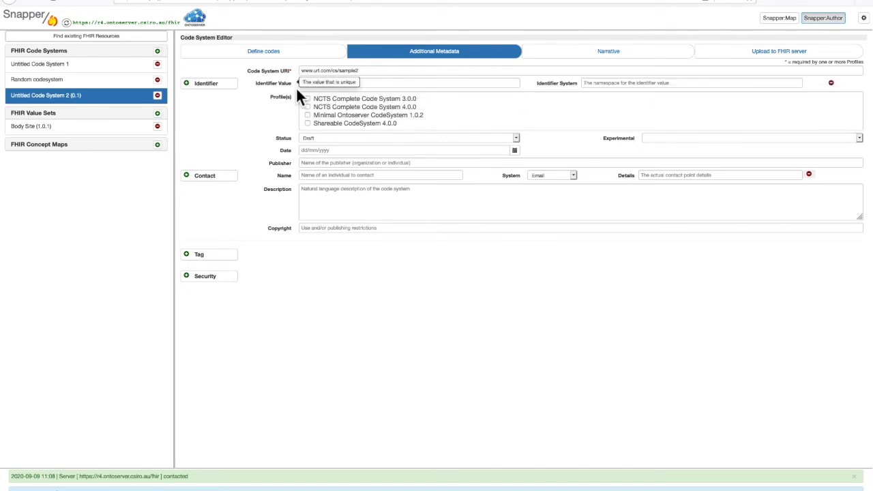
mouse_move(330, 157)
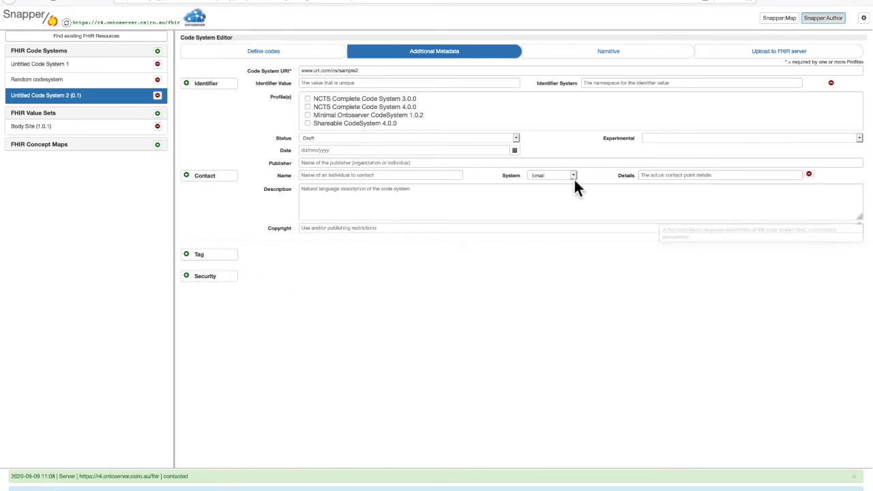
click(642, 60)
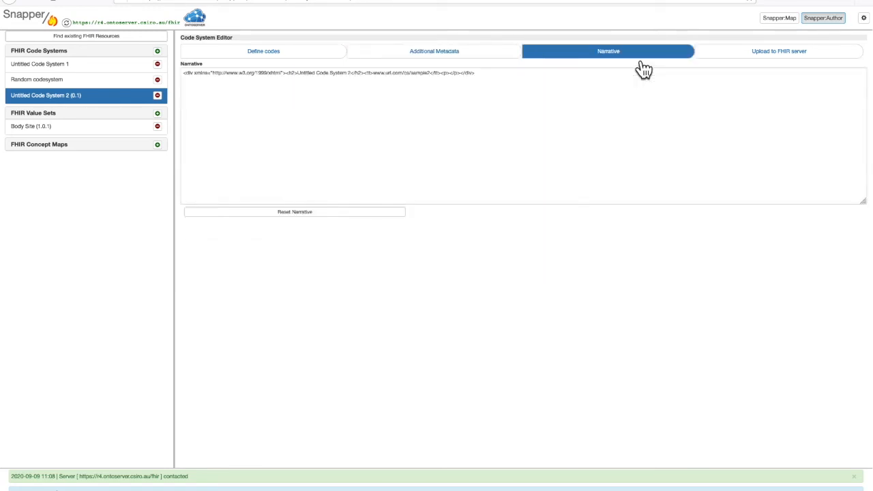
- Preview the code system's upload JSON, then go back to its 101 bird codes
click(807, 59)
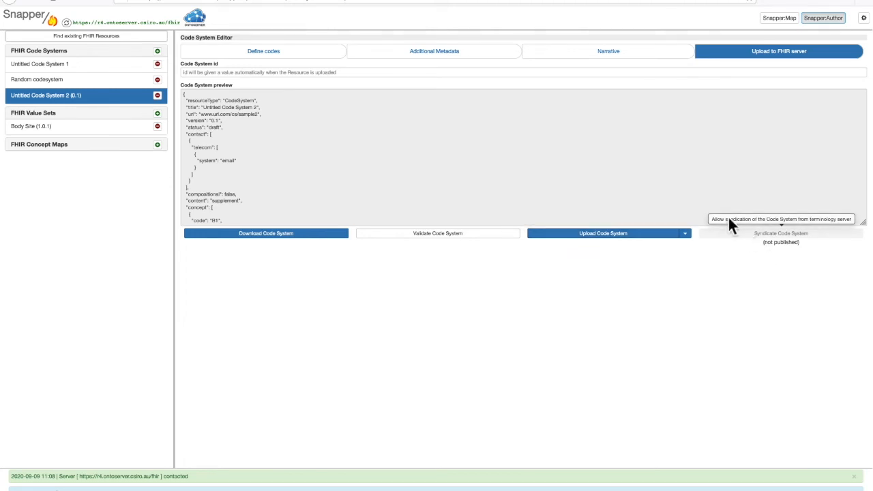
click(299, 52)
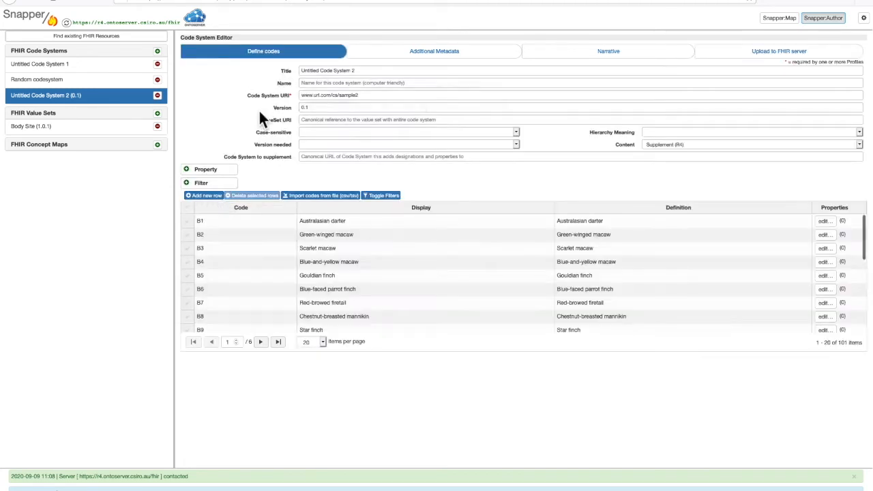
- Change the code system version from 0.1 to 0.2 and go to its Upload to FHIR server view
click(336, 108)
key(BackSpace)
text(2)
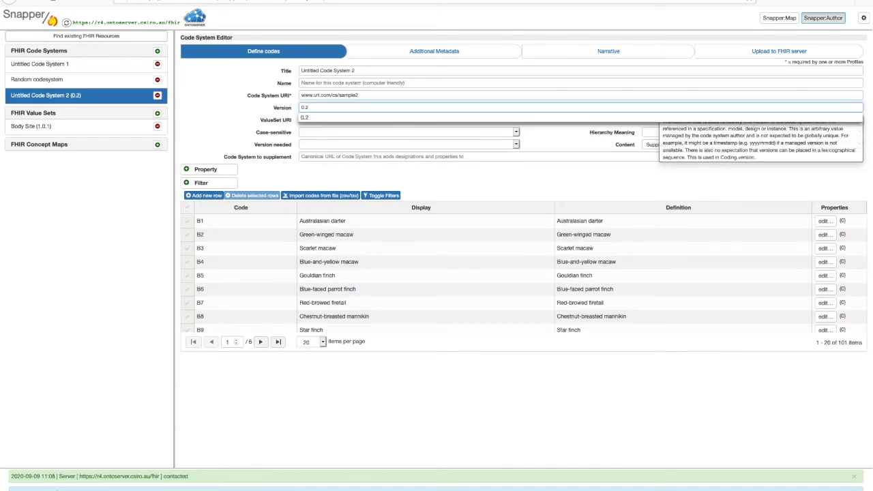
click(783, 56)
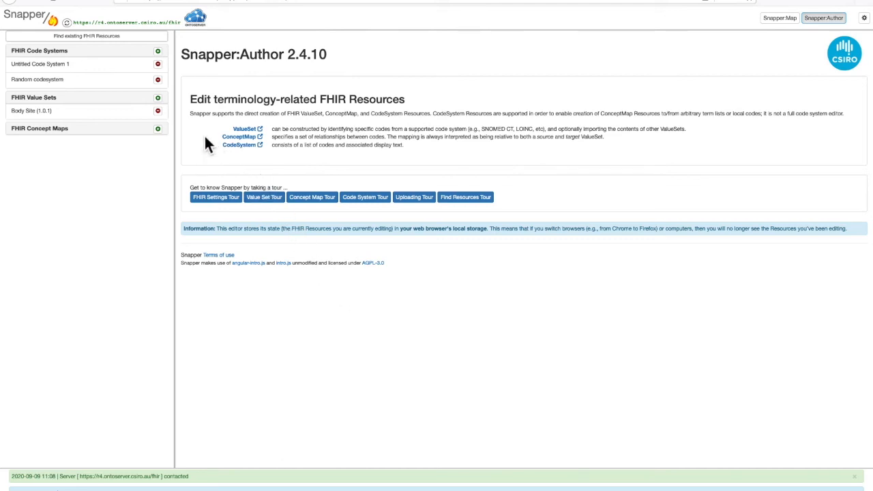
click(160, 99)
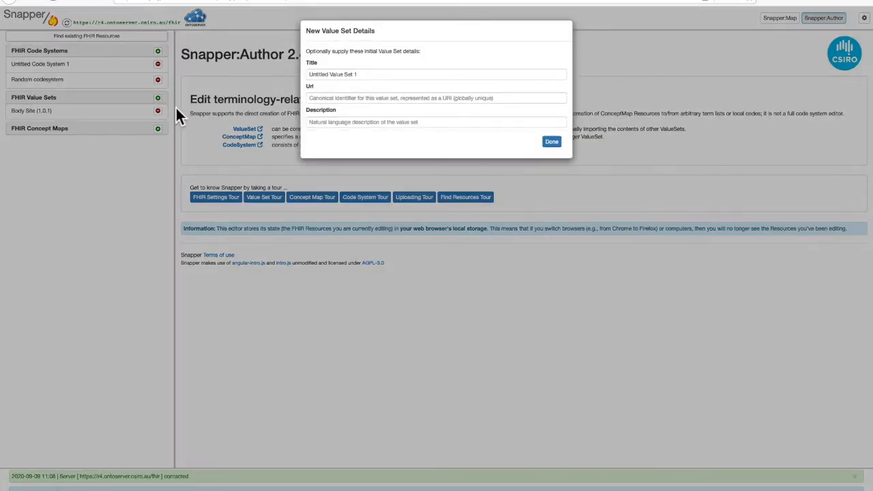
click(404, 99)
text(www)
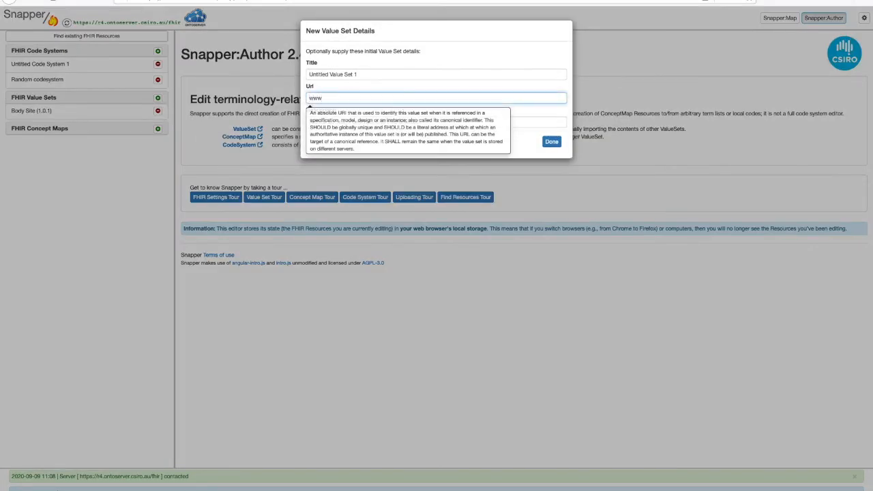
text(.url.com/vs/sample1)
click(552, 142)
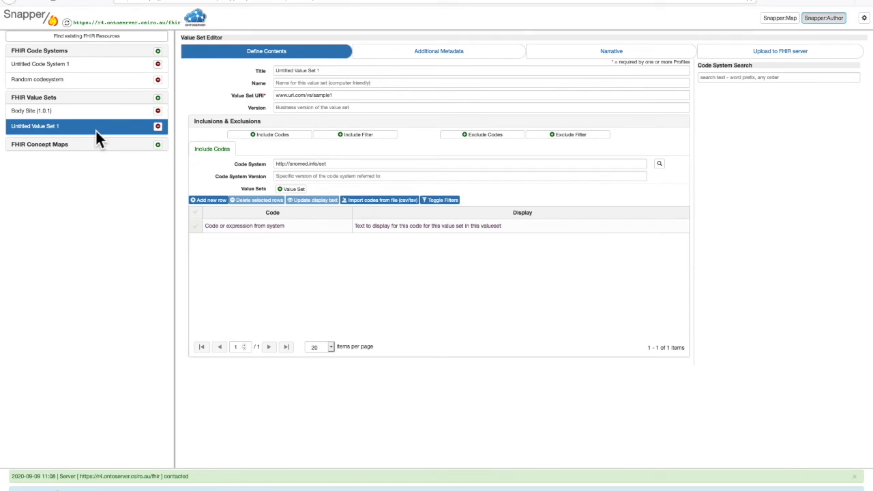
- Enter 0.1 as the version of Untitled Value Set 1
click(322, 109)
text(0.1)
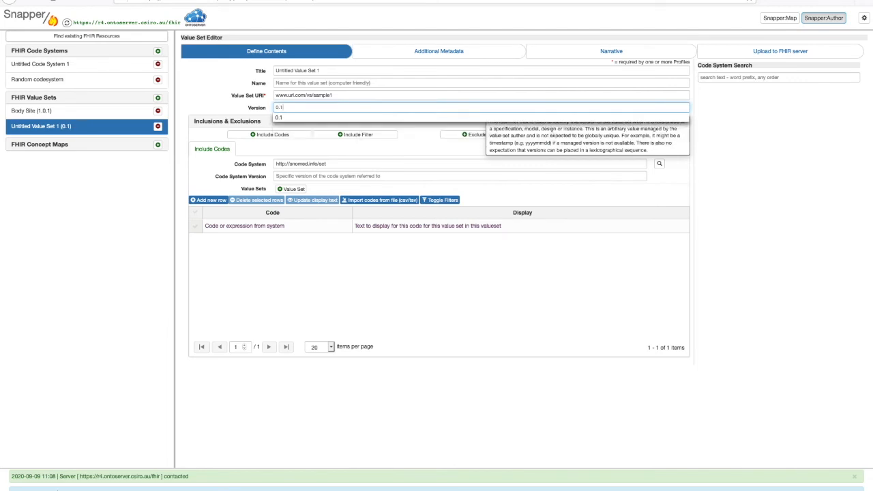
key(Tab)
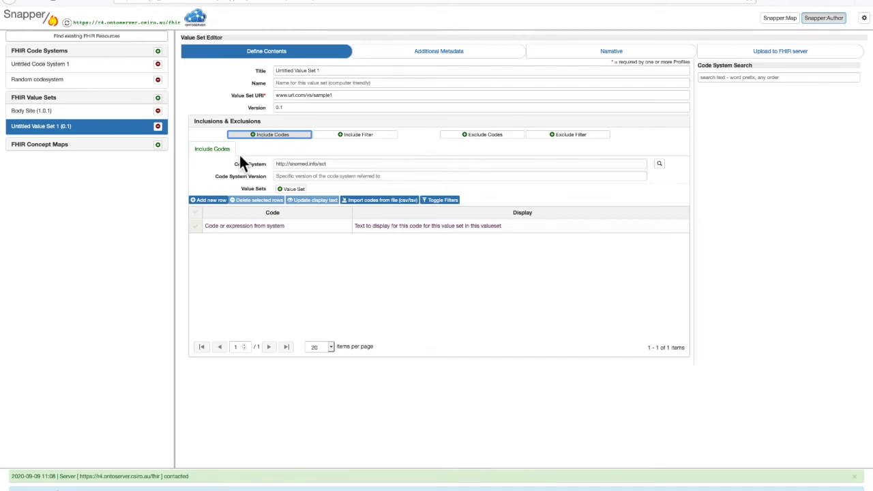
- Add an Exclude Codes section on SNOMED CT Australian extension containing code 1234543
click(486, 136)
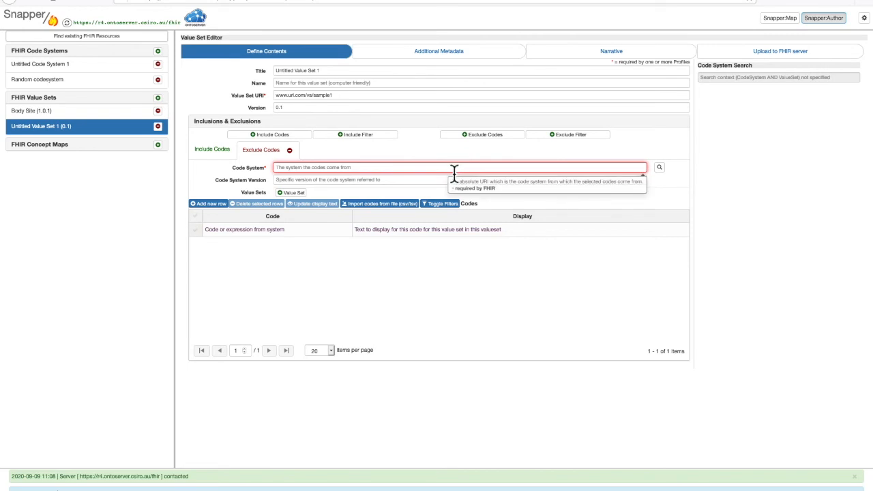
click(453, 169)
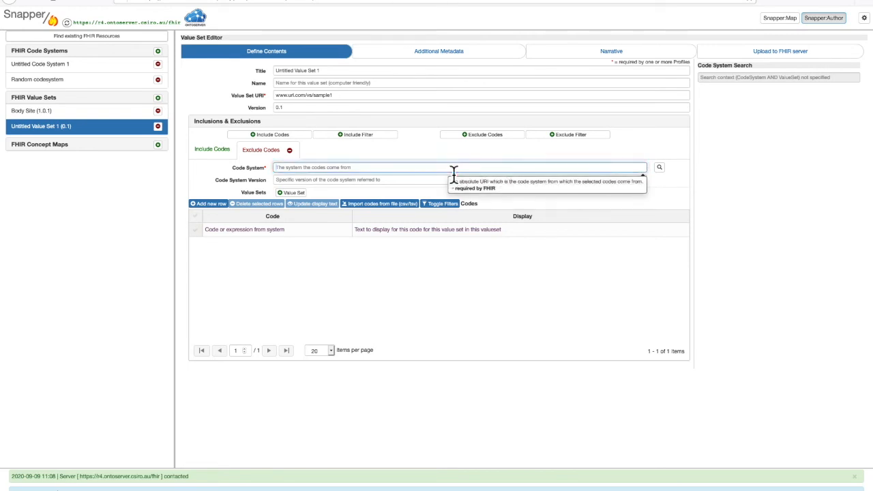
text(sno)
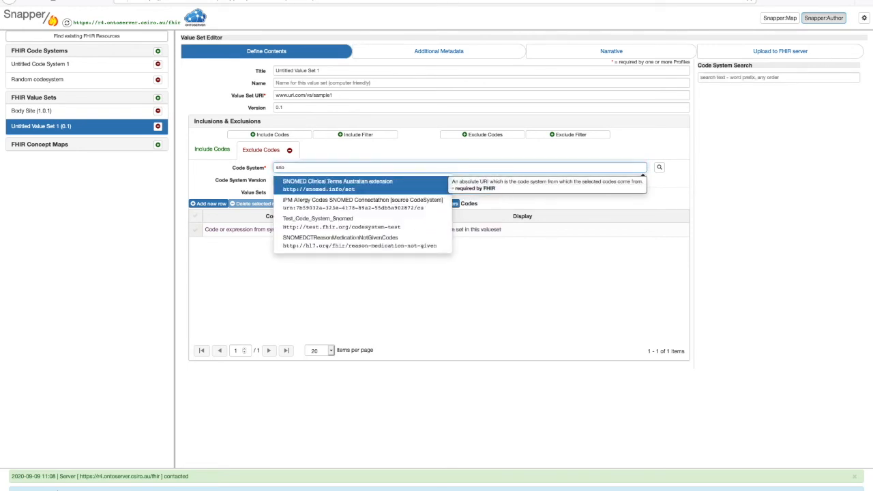
click(420, 183)
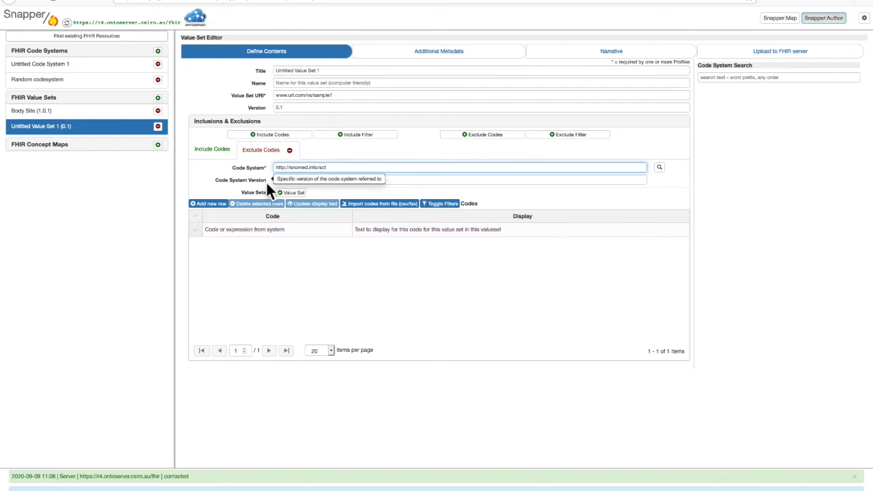
click(286, 229)
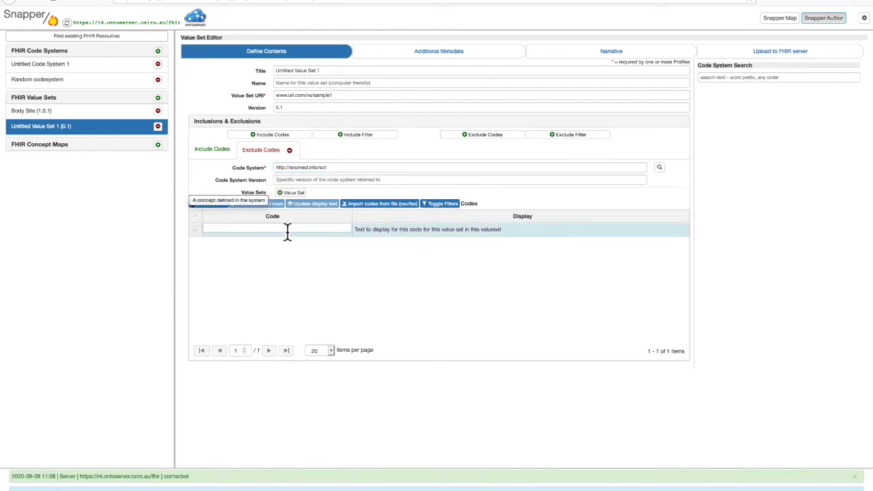
text(1234543)
key(Return)
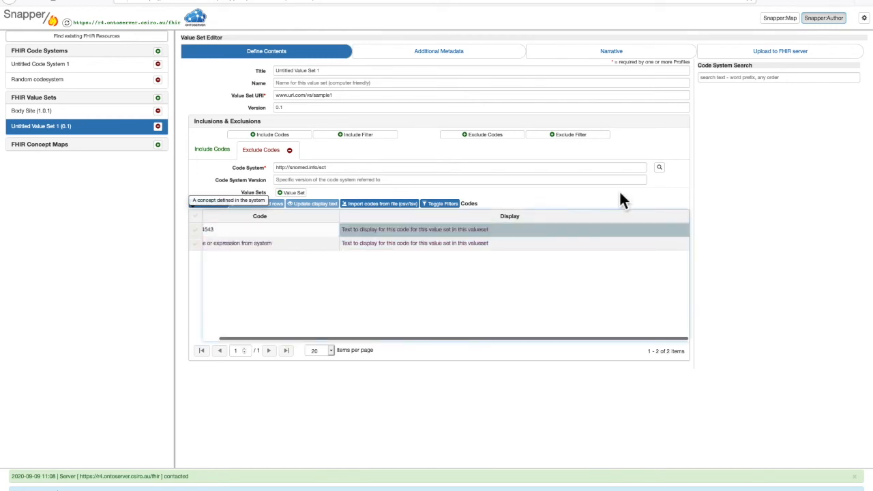
- Search the code system for 'append', add Appendix structure, then add an Include Filter section
click(721, 80)
text(append)
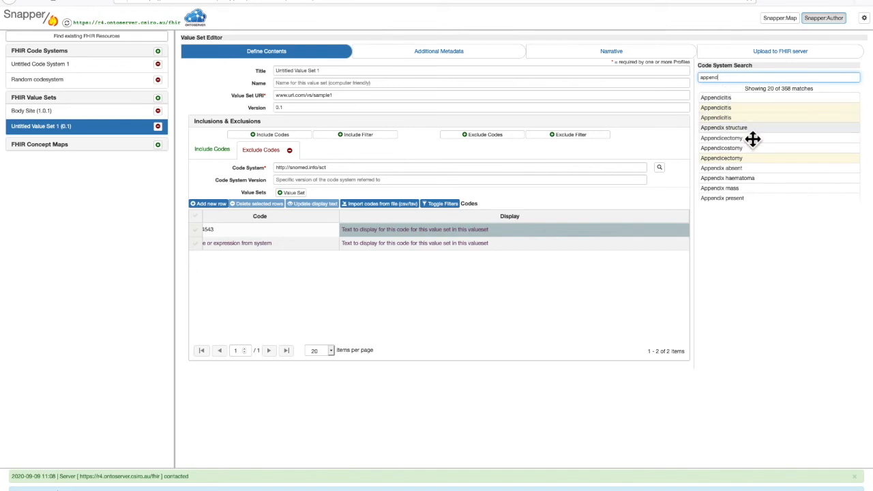
drag(749, 130, 323, 241)
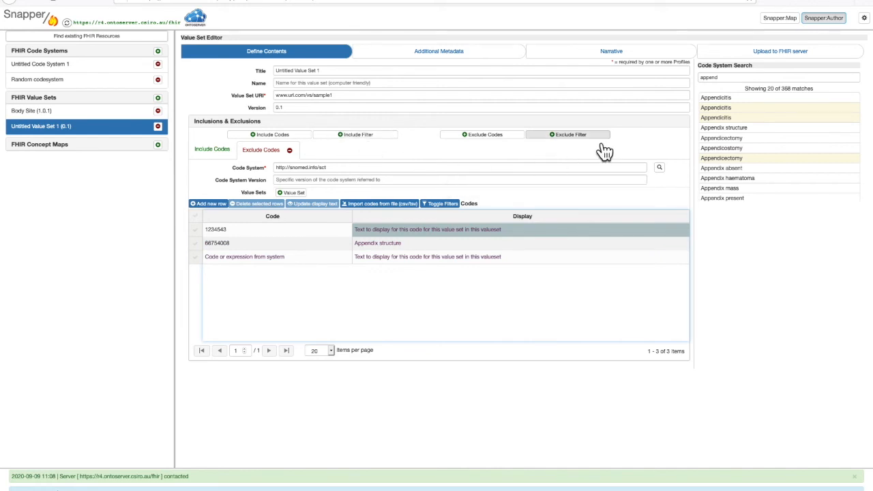
click(385, 143)
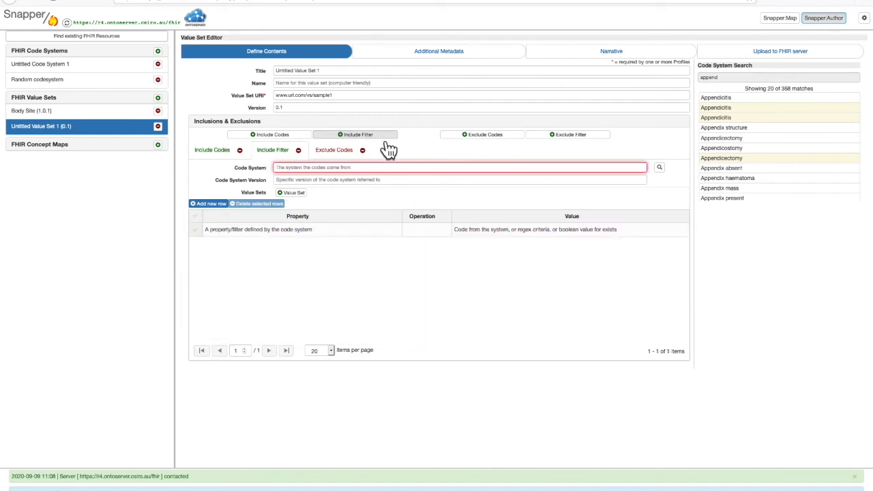
- Set the include filter to SNOMED CT Australian extension with property constraint and operation =
click(392, 171)
text(snom)
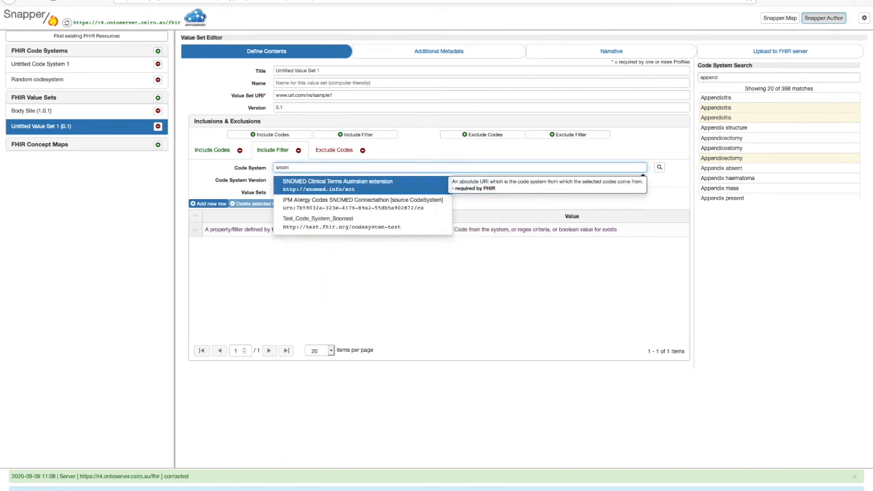
click(377, 182)
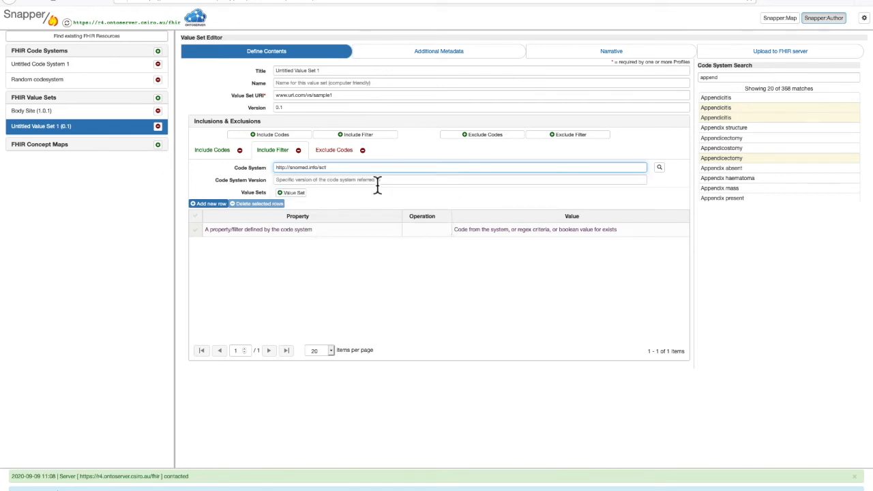
click(326, 228)
text(constraint)
key(Tab)
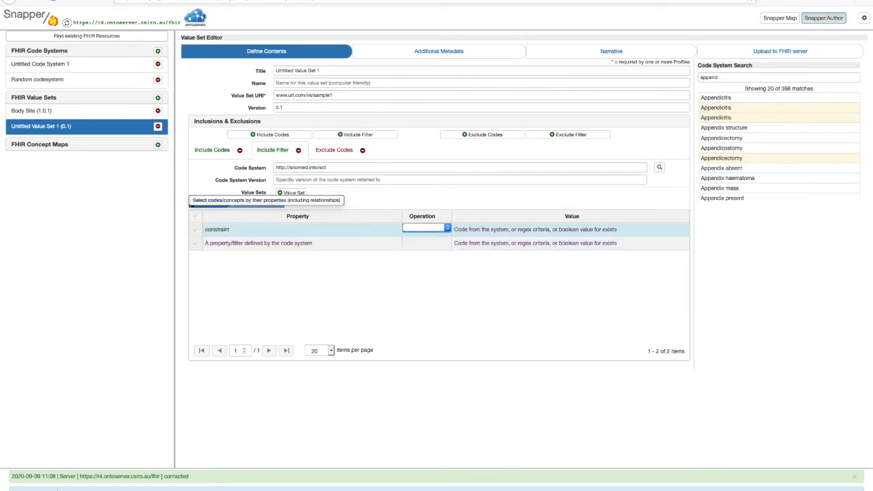
text(=)
key(Tab)
- Give the filter the value 234, then remove the Include Filter from the inclusions
click(449, 234)
text(234)
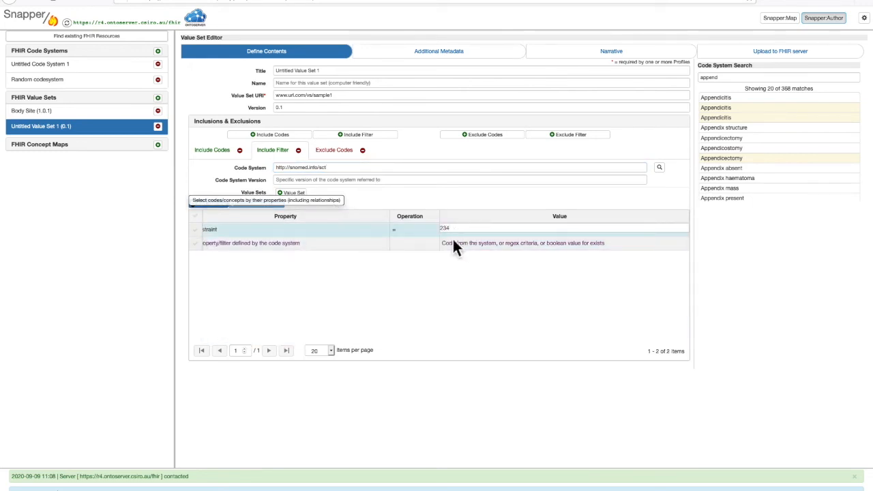
click(335, 245)
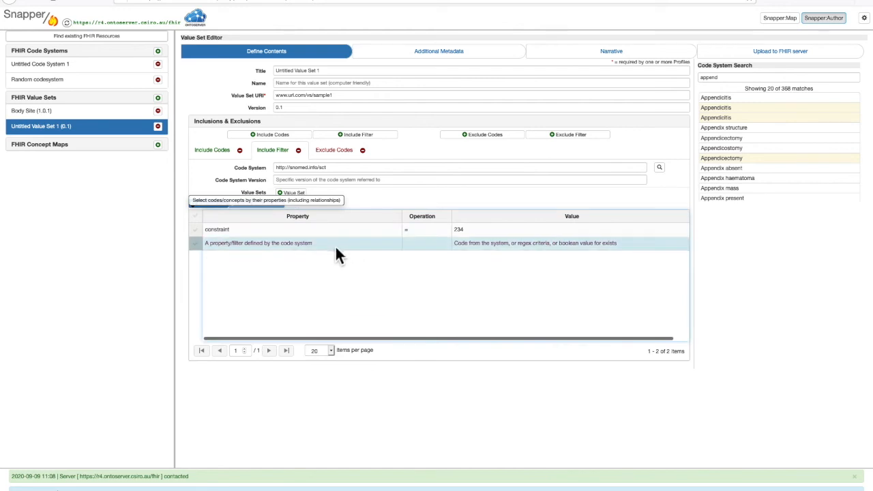
click(298, 150)
click(485, 54)
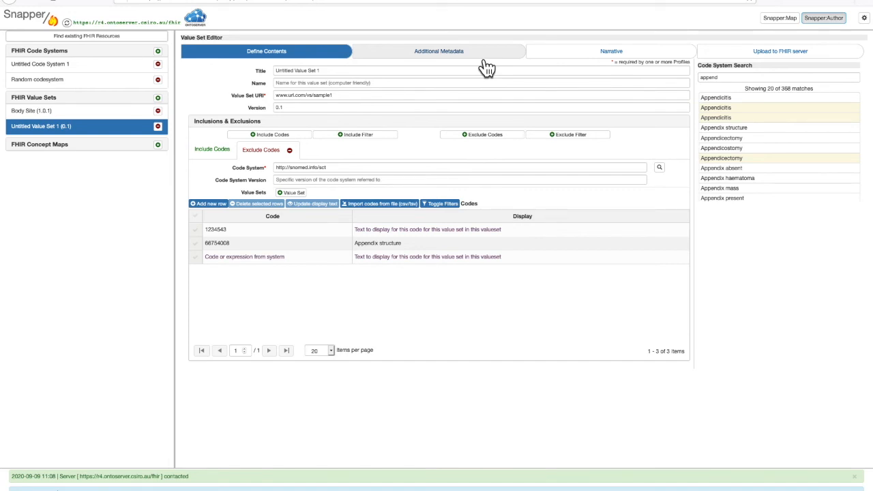
- Review the value set's Additional Metadata, then show its Upload to FHIR server JSON preview
click(487, 67)
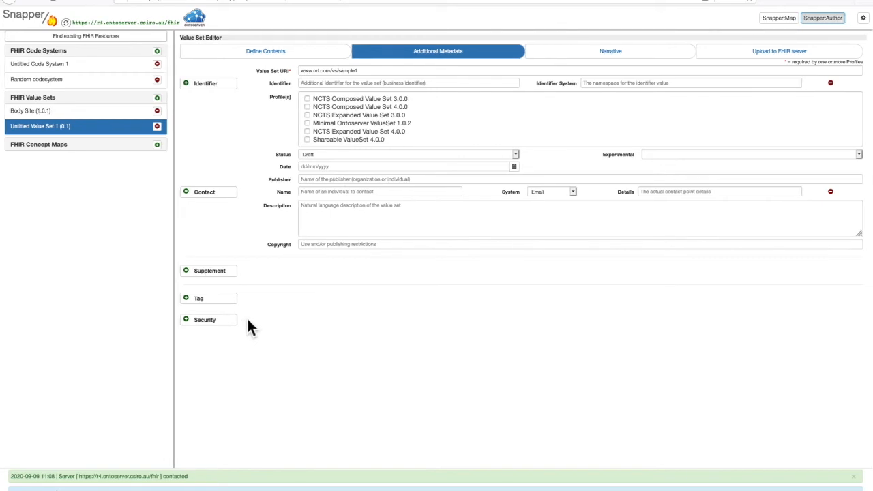
click(750, 62)
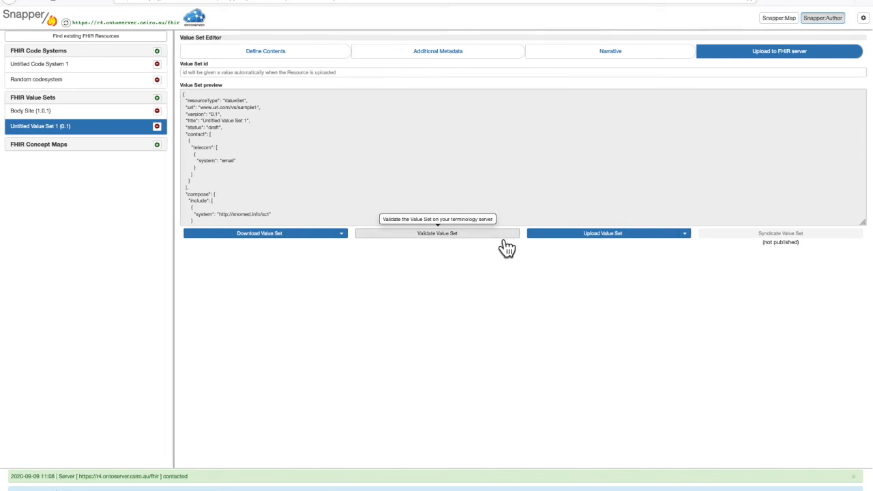
- Change the value set's version from 0.1 to 0.2 and return to the upload preview
click(346, 236)
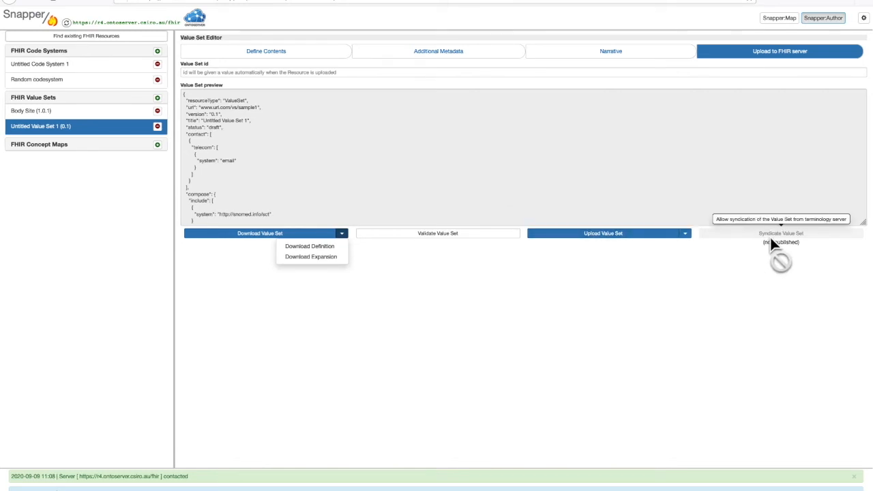
click(307, 58)
key(BackSpace)
text(2)
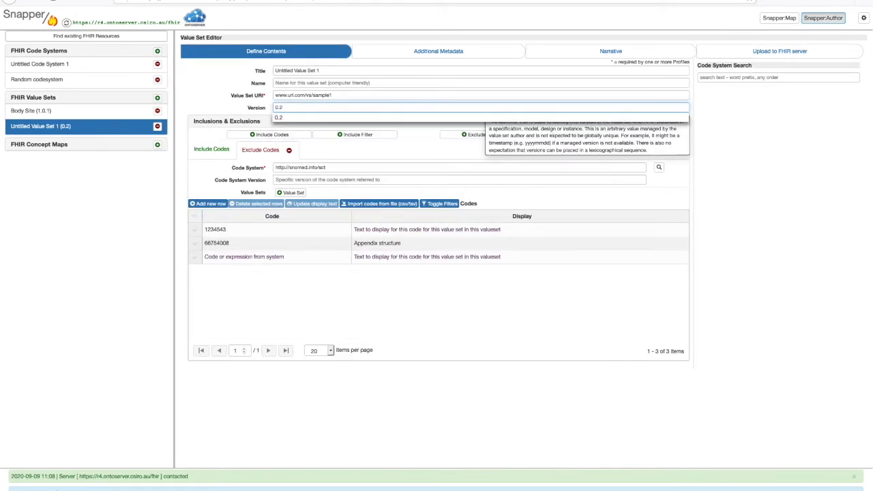
key(Tab)
click(815, 54)
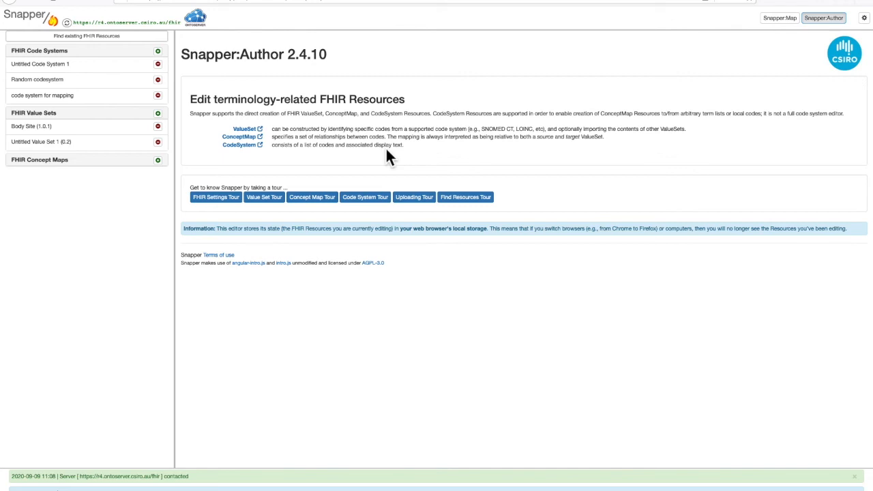
click(158, 160)
click(355, 99)
text(www.url.com/cm/1)
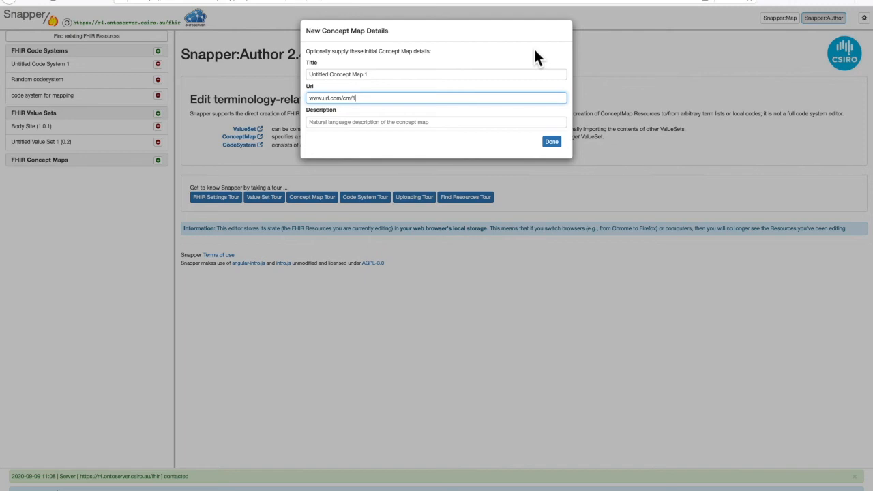
click(552, 143)
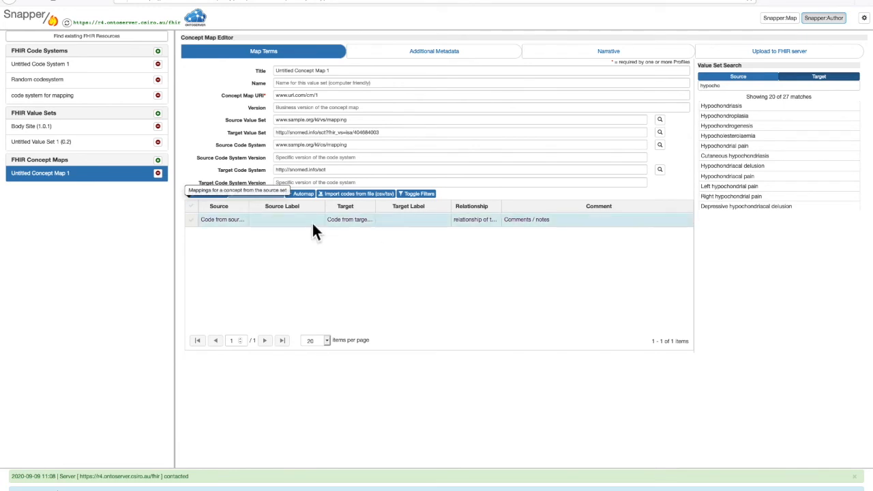
- Import 22 rows from CodeSetForMapping2.csv as CSV, 1 header row, Code and target code columns
click(344, 221)
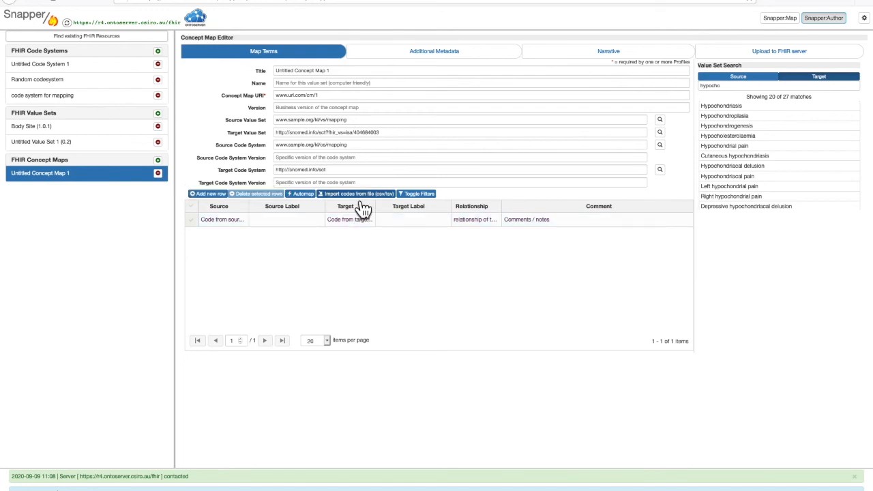
click(354, 194)
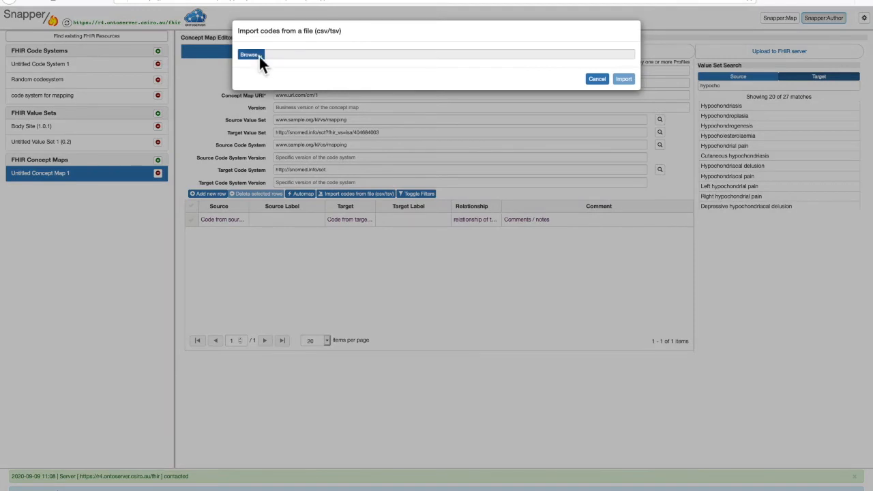
click(259, 57)
double_click(363, 97)
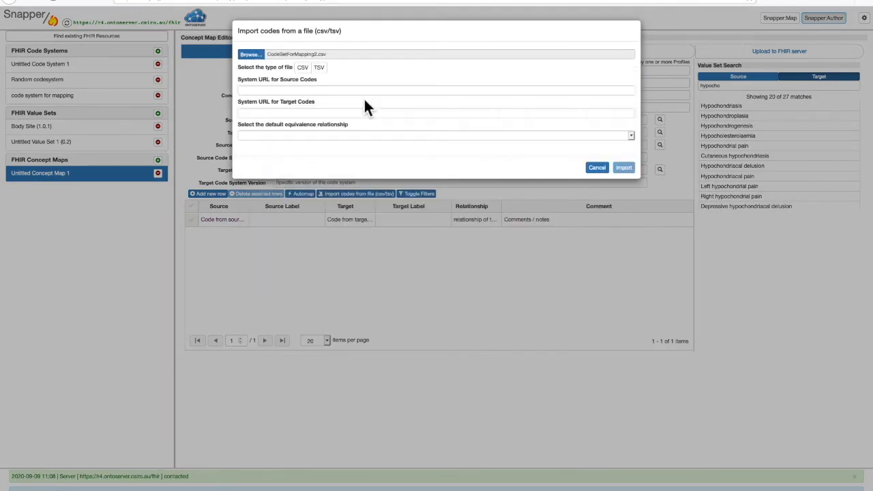
click(304, 68)
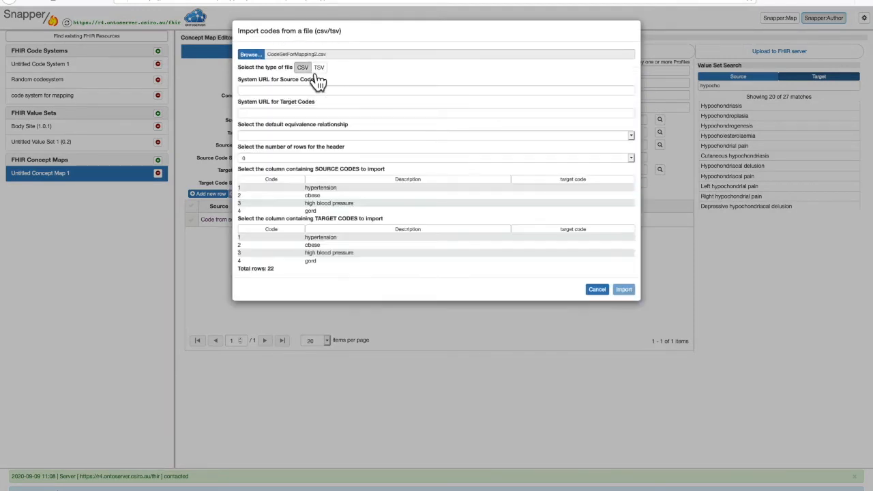
click(525, 158)
click(525, 165)
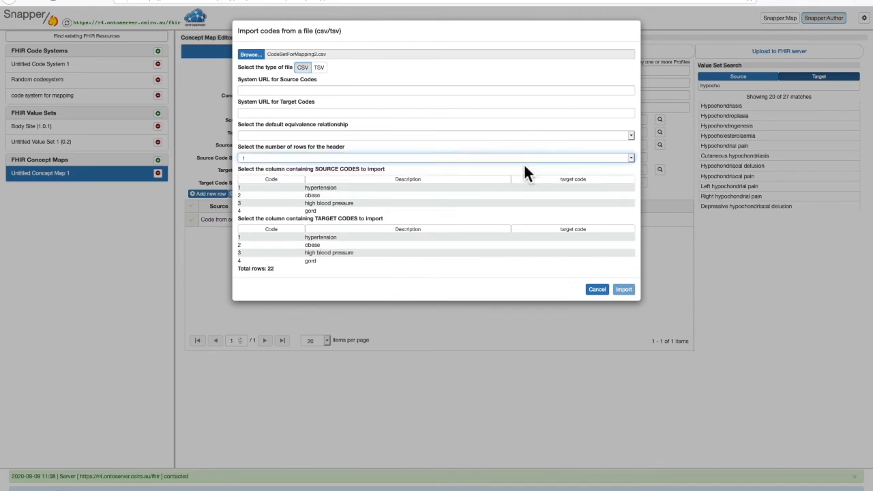
click(305, 188)
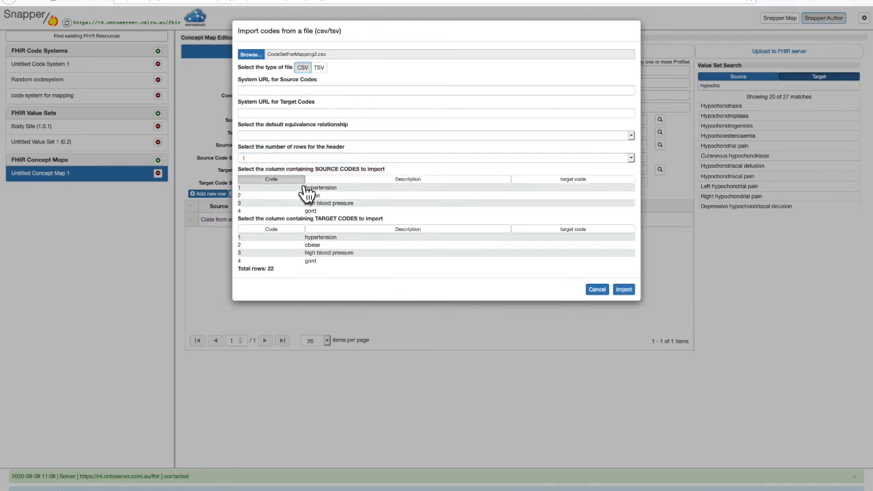
click(554, 235)
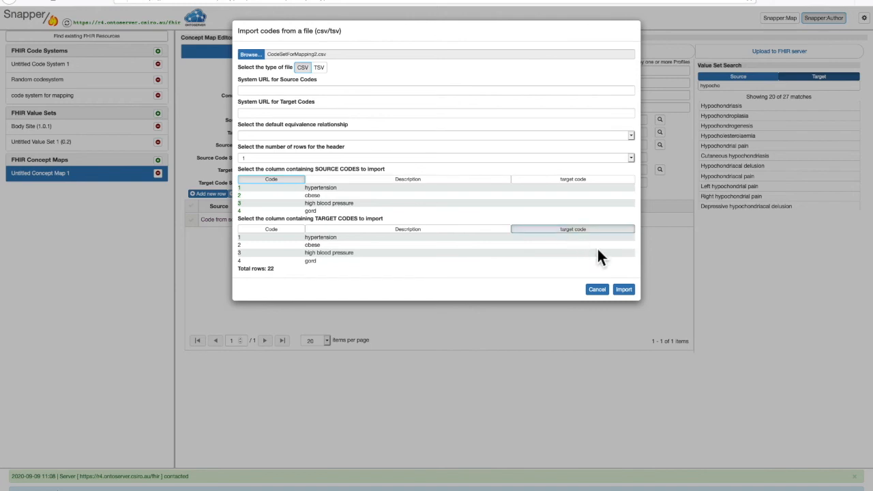
click(624, 289)
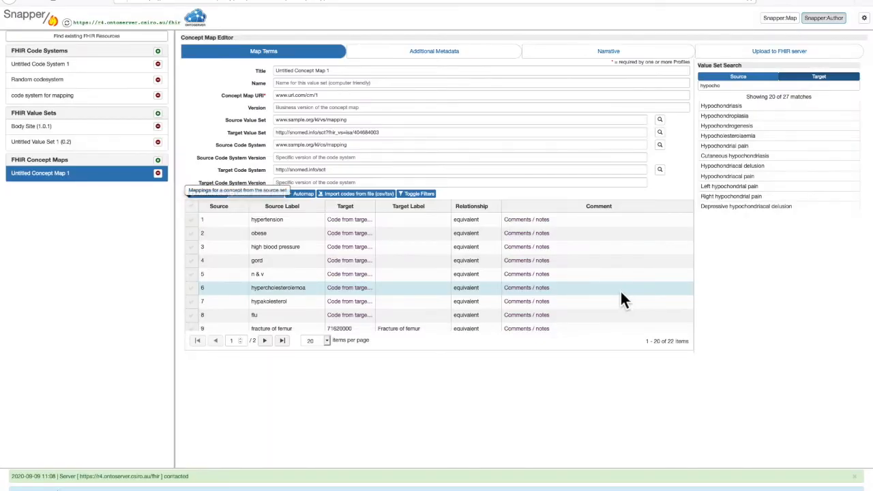
- Select all the mapping rows and automap them to SNOMED targets
scroll(470, 296, down, 2)
scroll(470, 296, up, 2)
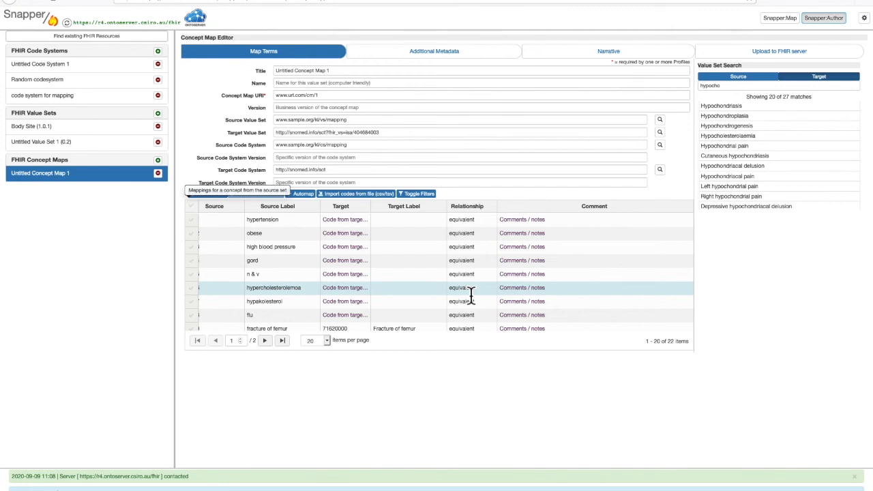
scroll(353, 247, down, 1)
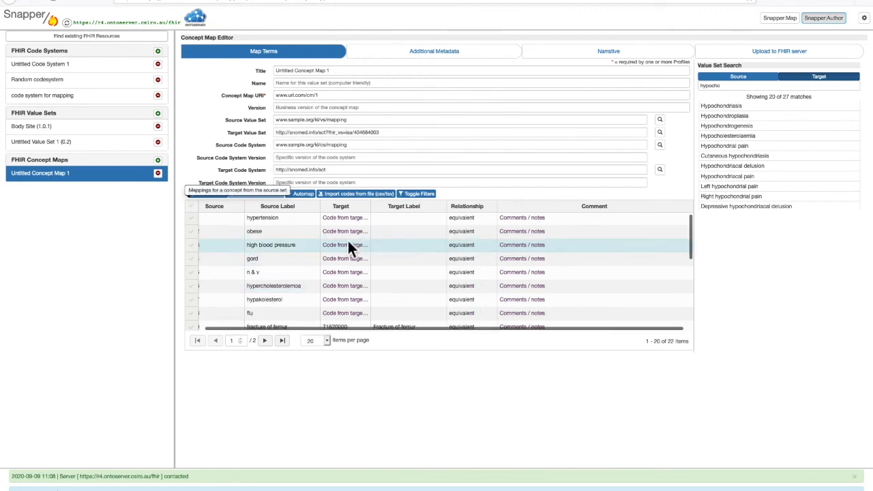
click(193, 208)
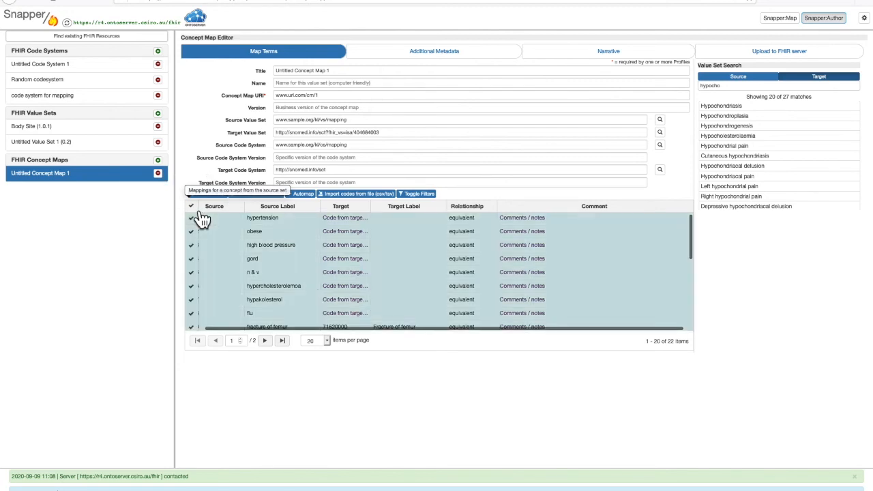
click(313, 200)
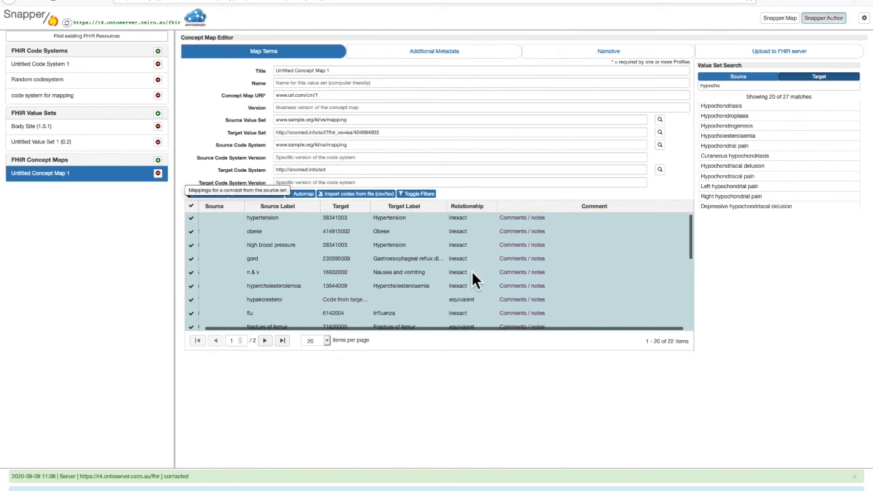
- Search the value set for 'les' and set Hypocholesterolaemia as the hypokolesterol row's target
click(735, 89)
text(les)
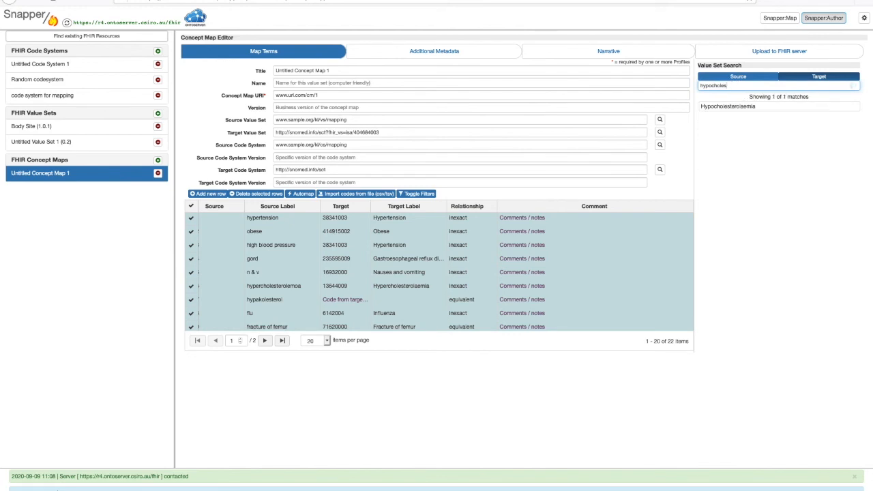
drag(739, 116, 379, 304)
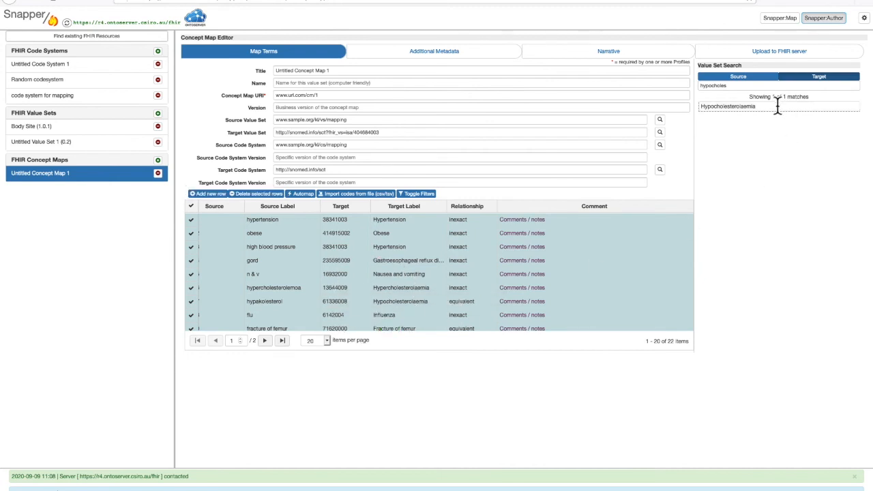
- Map obese to Hepatitis A with relationship subsumes, then view the concept map's additional metadata
drag(753, 89, 696, 83)
key(BackSpace)
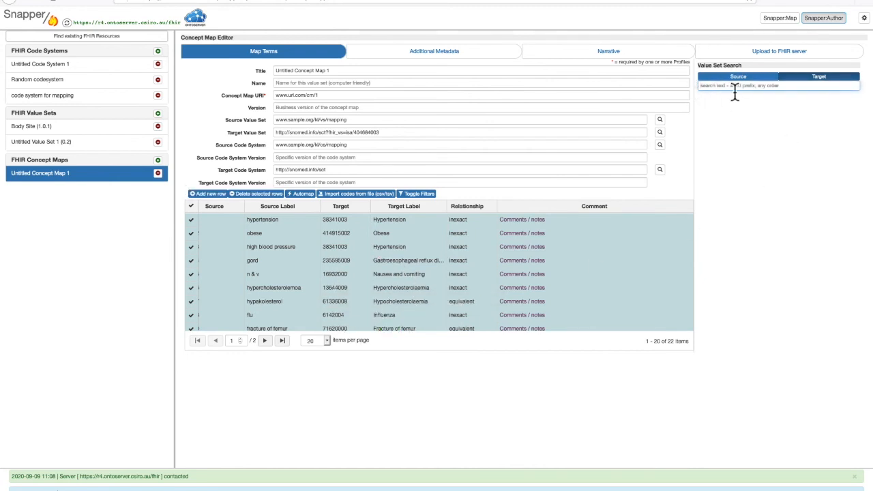
text(a)
drag(742, 117, 358, 233)
click(462, 232)
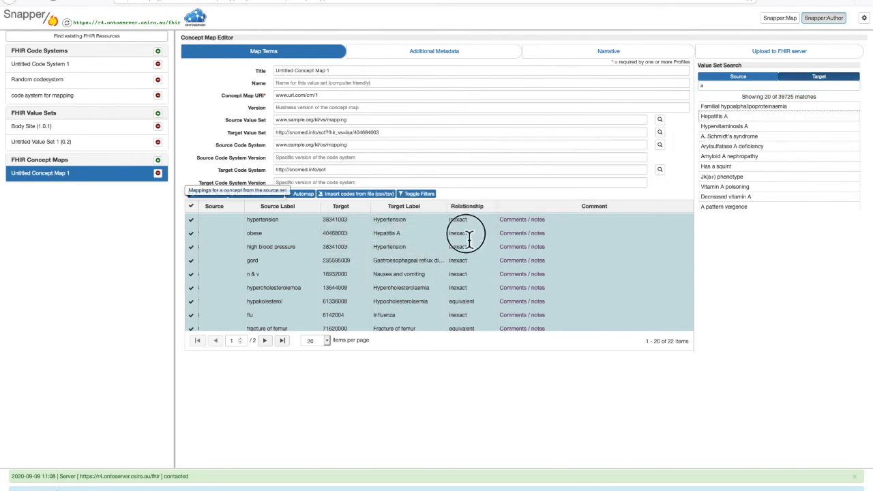
click(491, 235)
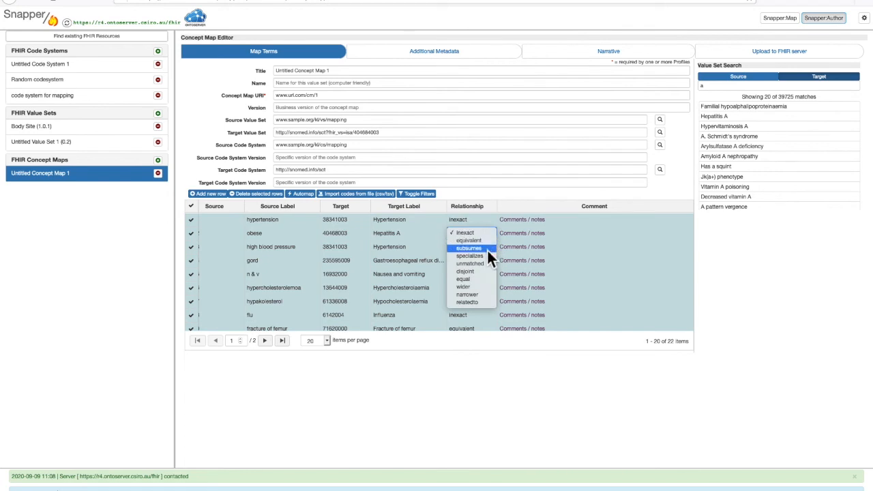
click(488, 250)
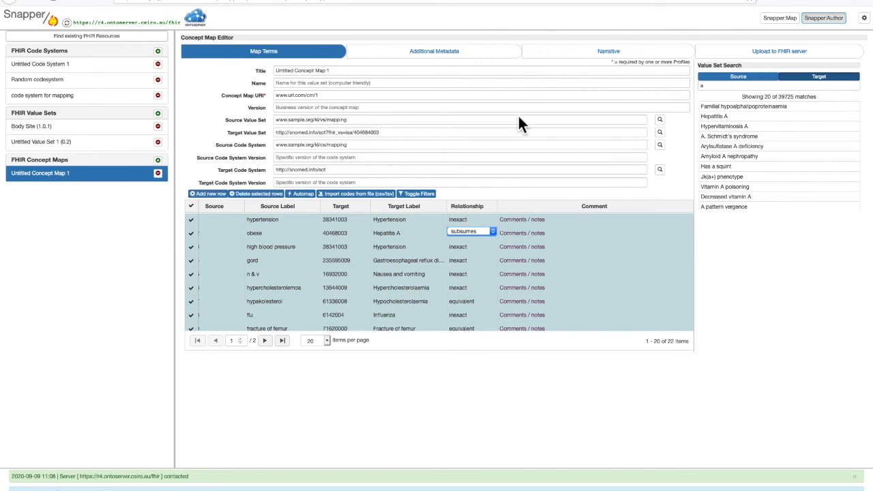
click(478, 55)
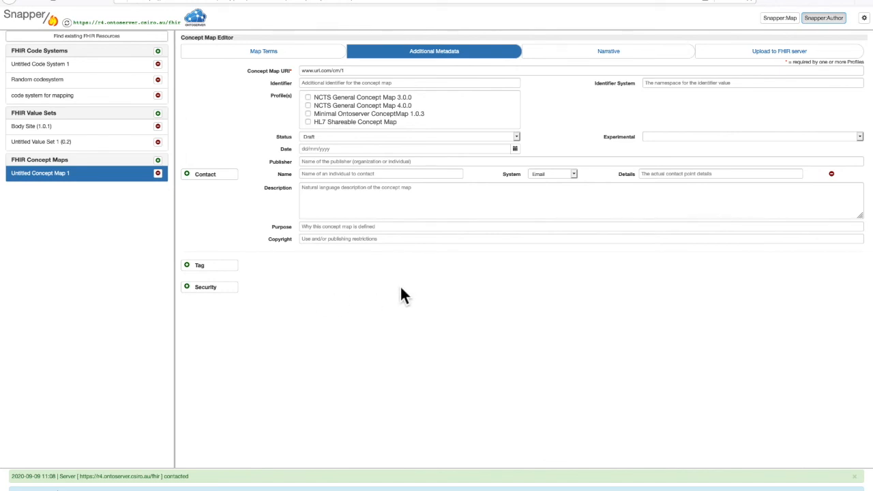
- Preview Untitled Concept Map 1's upload JSON for the FHIR server
click(727, 65)
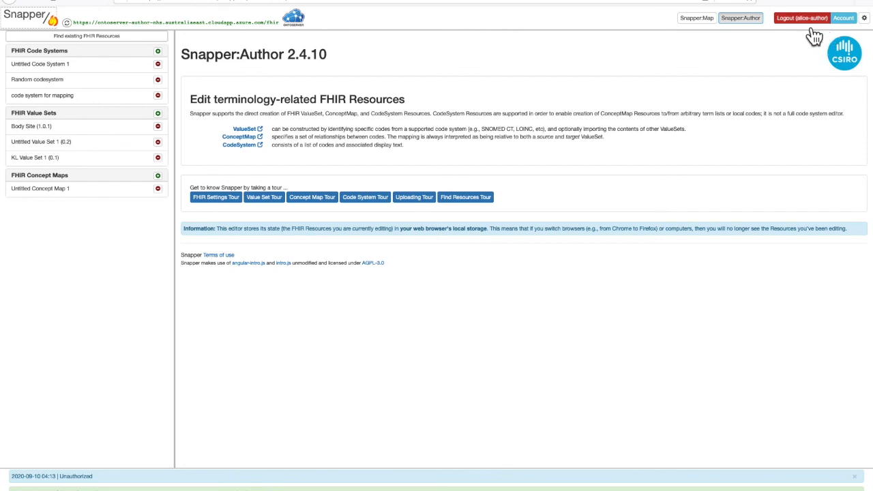
- Open KL Value Set 1's additional metadata and add the security label wonderland.read
click(55, 160)
click(561, 198)
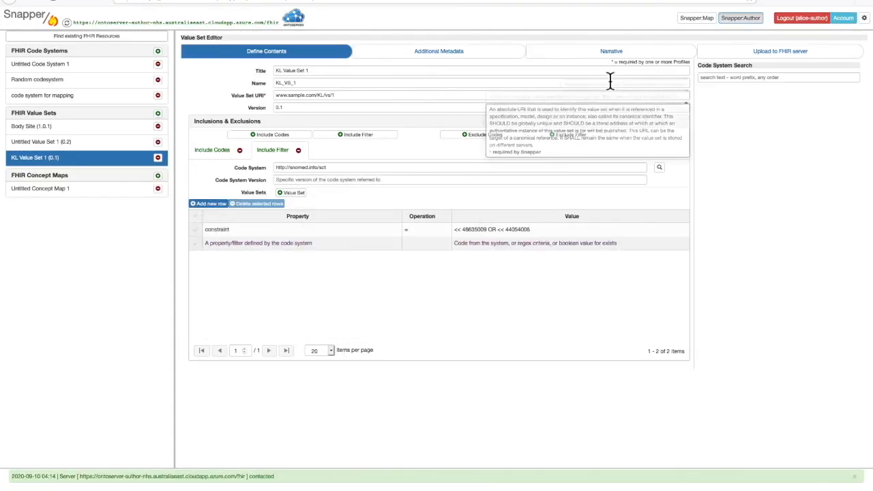
click(495, 54)
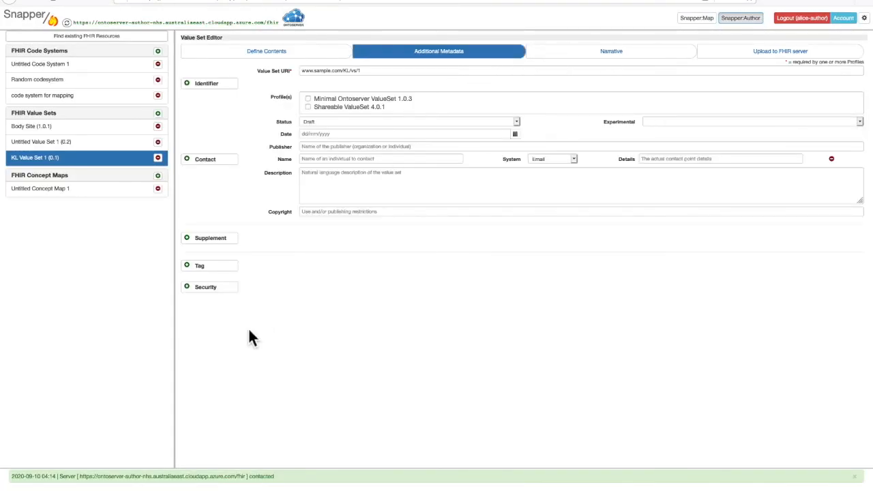
click(220, 290)
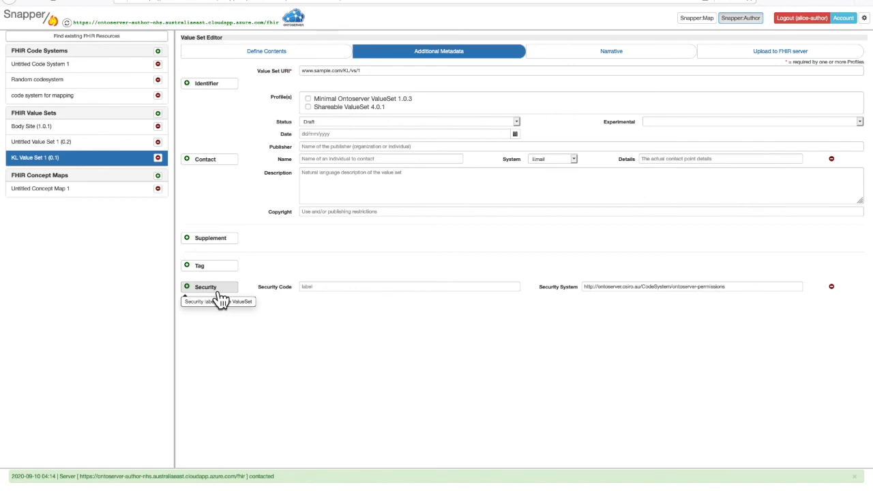
click(221, 292)
click(323, 294)
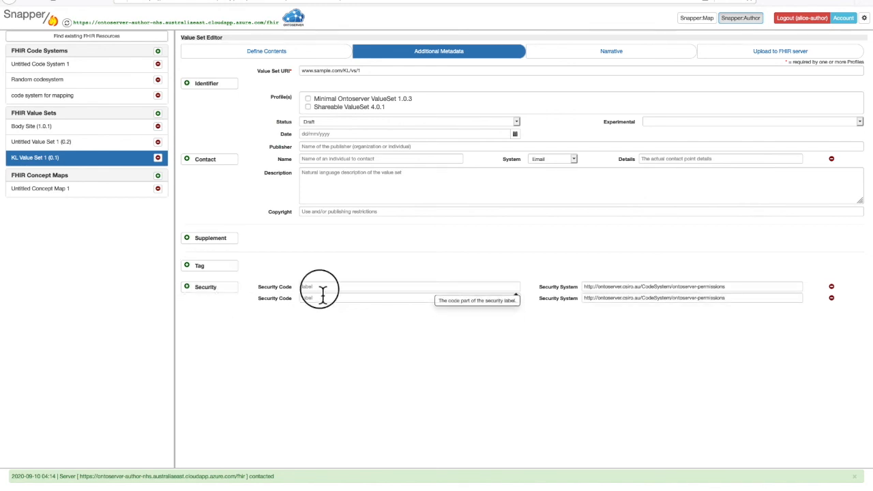
text(won)
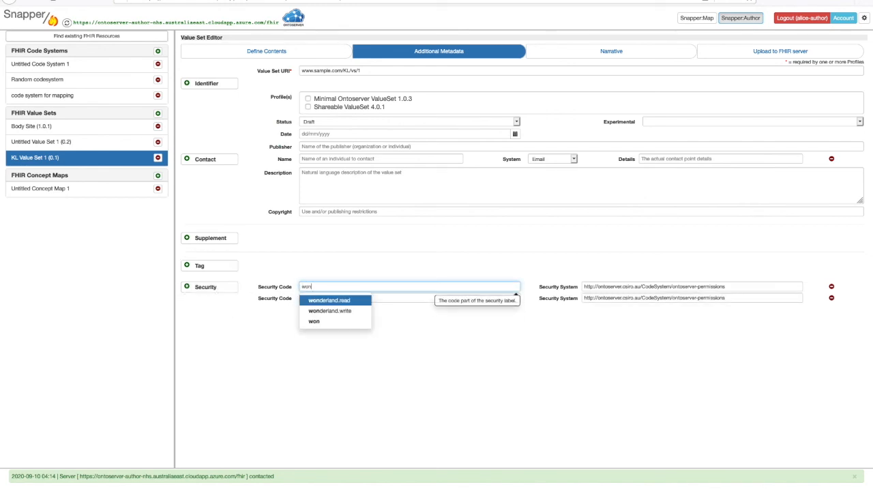
click(323, 301)
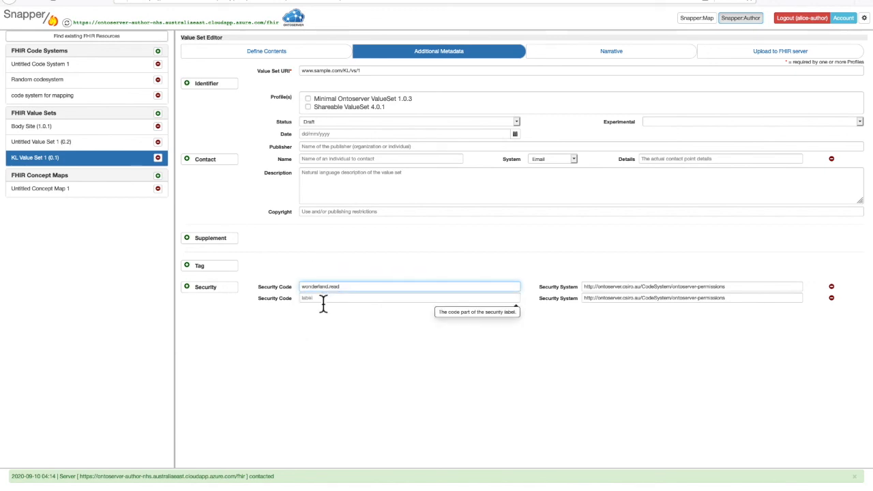
- Add the security labels wonderland.write and *.read, and review the upload preview
click(323, 301)
text(won)
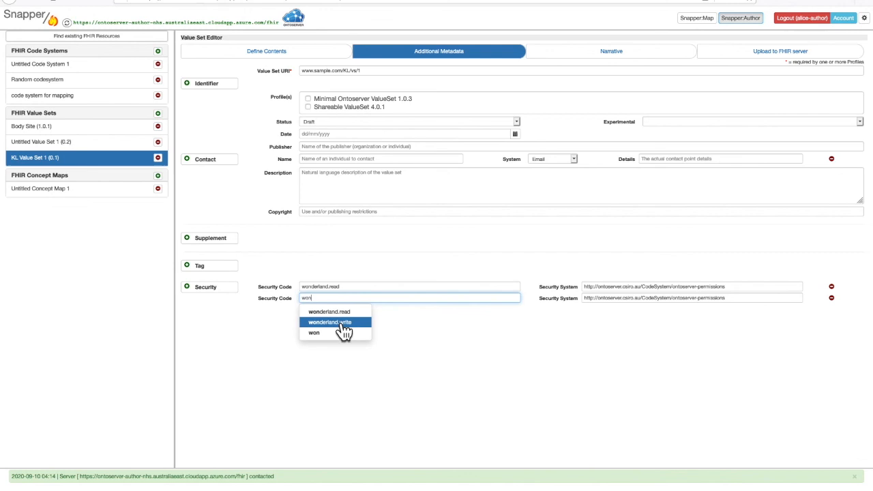
click(335, 323)
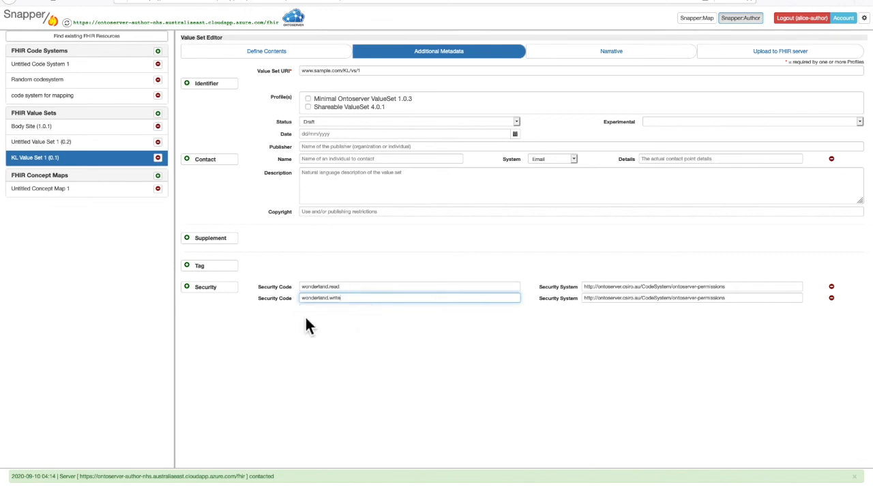
click(230, 292)
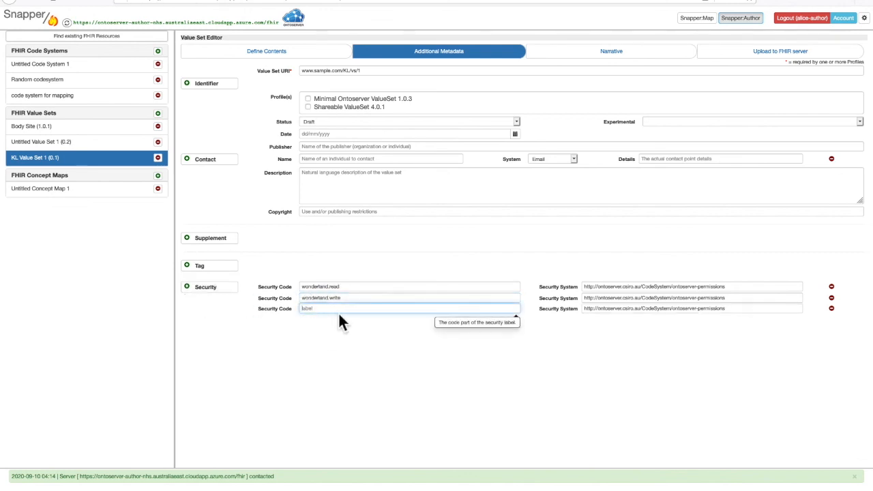
text(*)
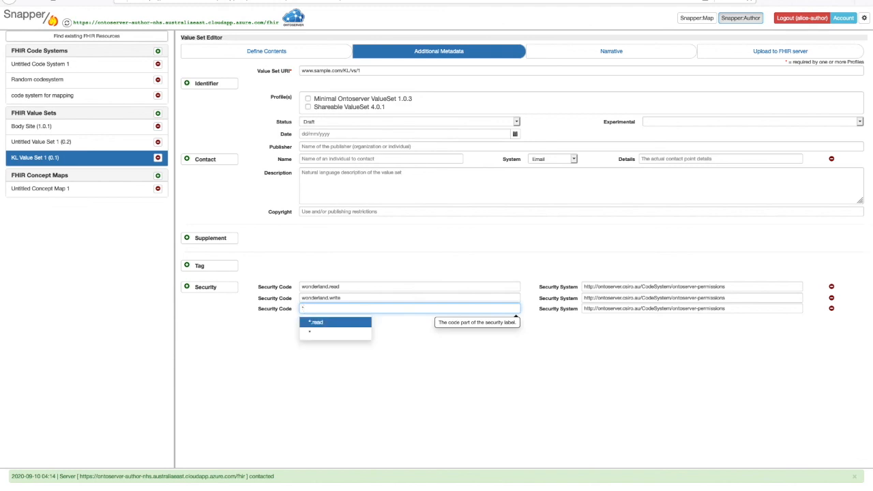
click(335, 325)
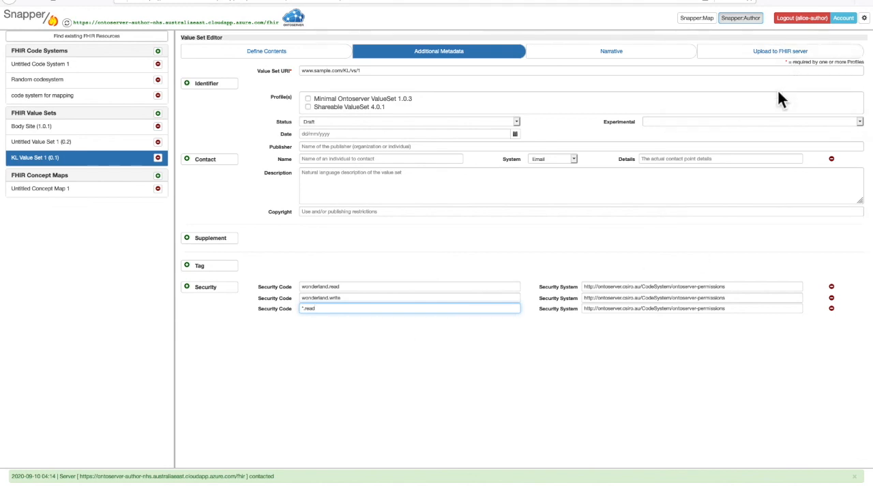
click(779, 54)
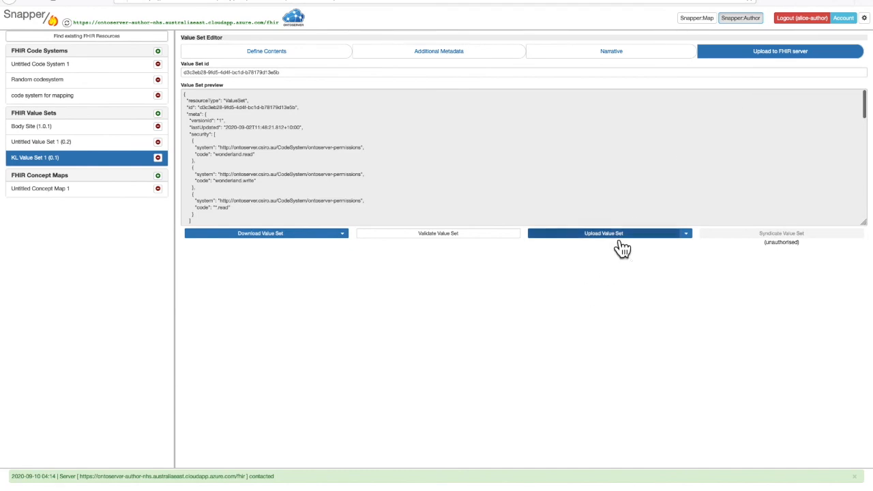
- Upload KL Value Set 1, then re-upload it keeping only the wonderland.read and wonderland.write labels
click(613, 237)
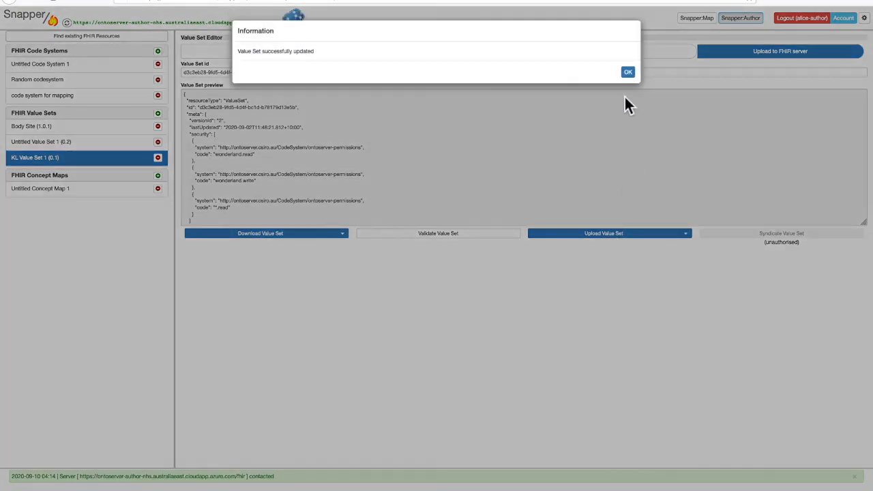
click(629, 72)
click(511, 59)
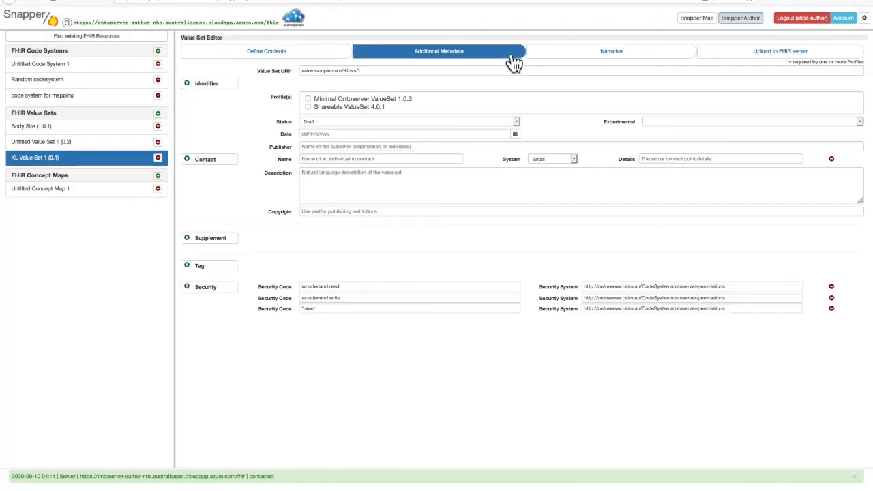
click(832, 308)
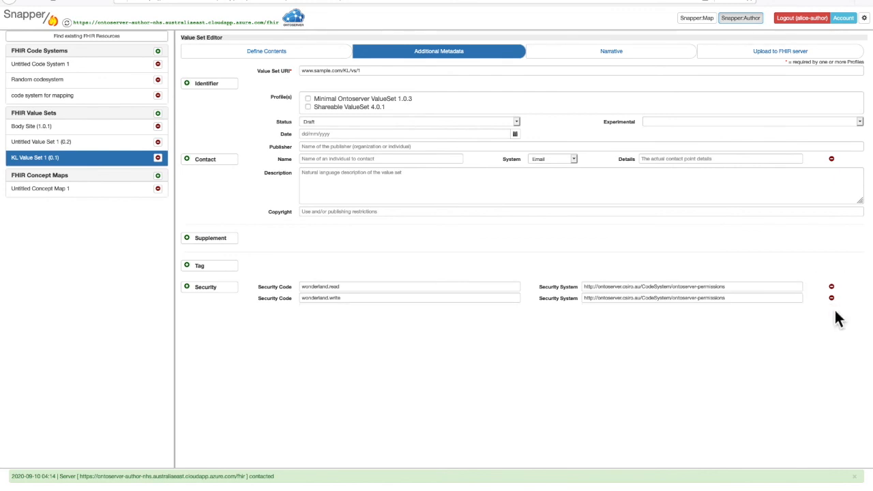
click(783, 57)
click(609, 242)
click(628, 73)
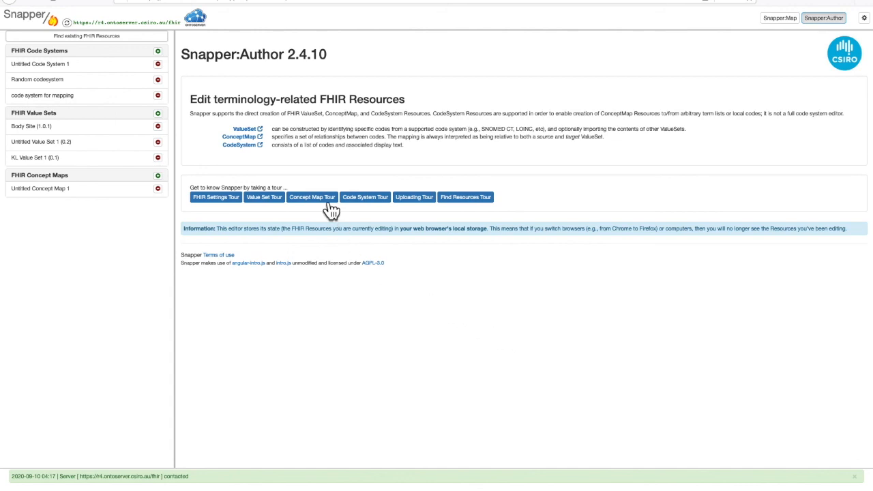
- Find ValueSets titled 'parro', delete Parrots at Aussie Zoo from the server, and remove KL Value Set 1
click(148, 37)
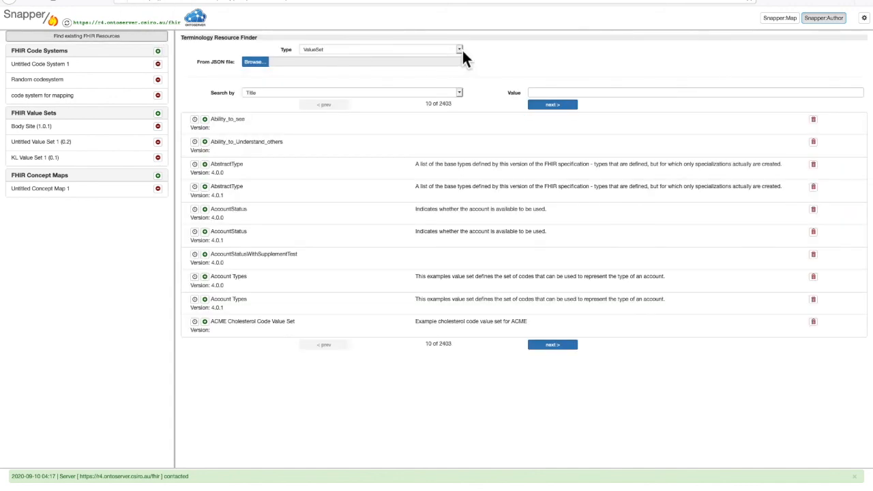
click(460, 51)
click(462, 50)
click(540, 93)
text(parro)
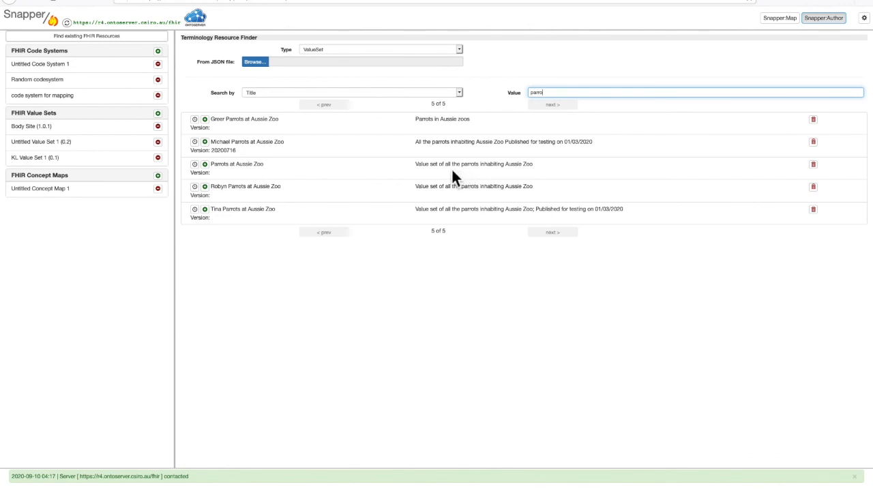
click(813, 164)
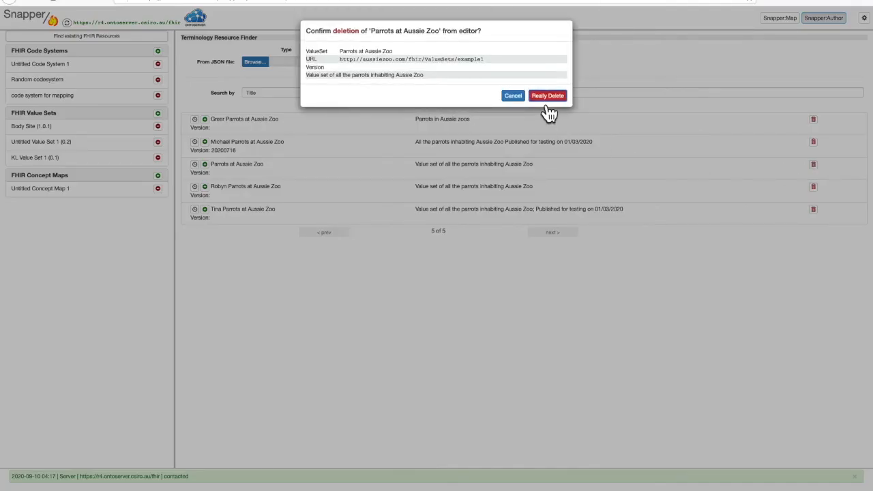
click(547, 99)
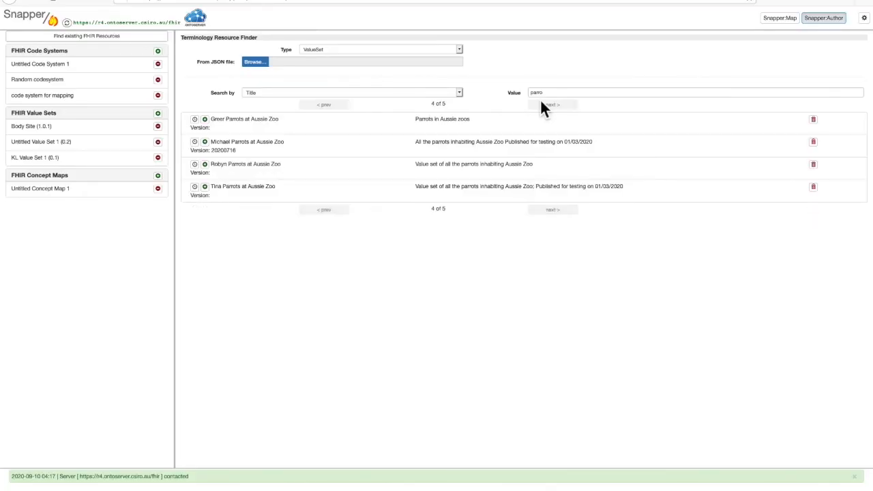
click(157, 157)
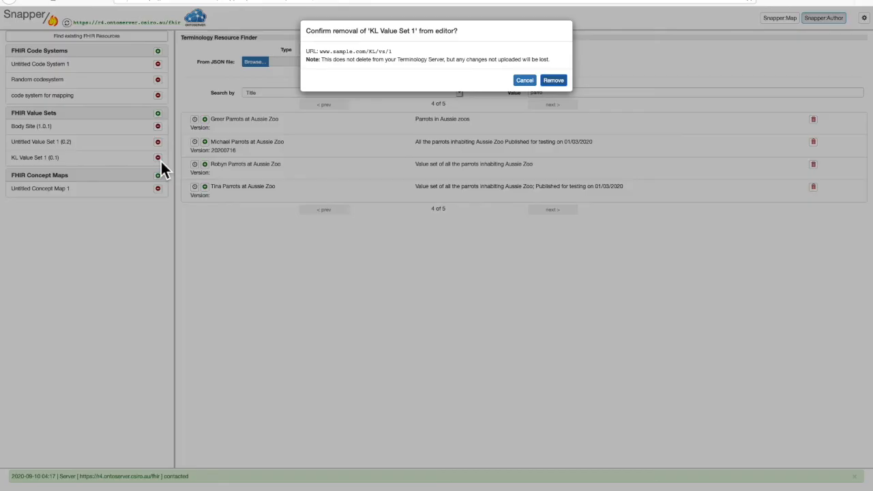
click(553, 80)
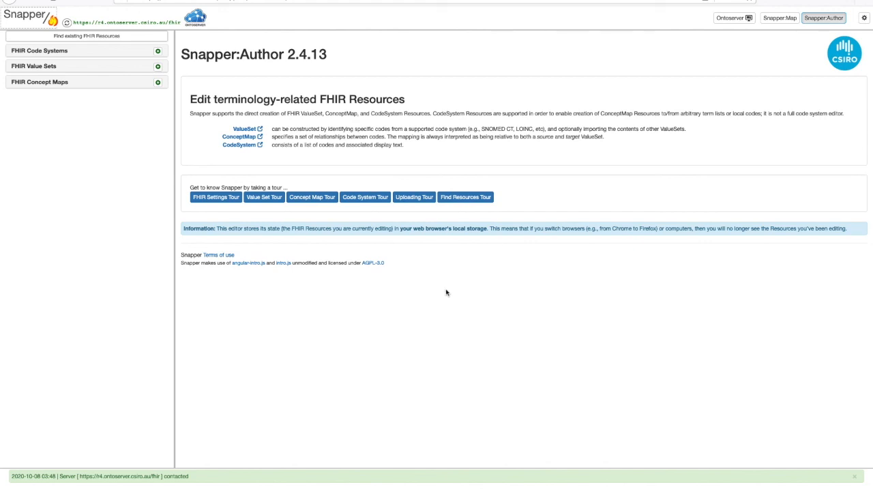
- Load the ACME Cholesterol value set found by searching 'roby' and change its version to 0.2
click(107, 35)
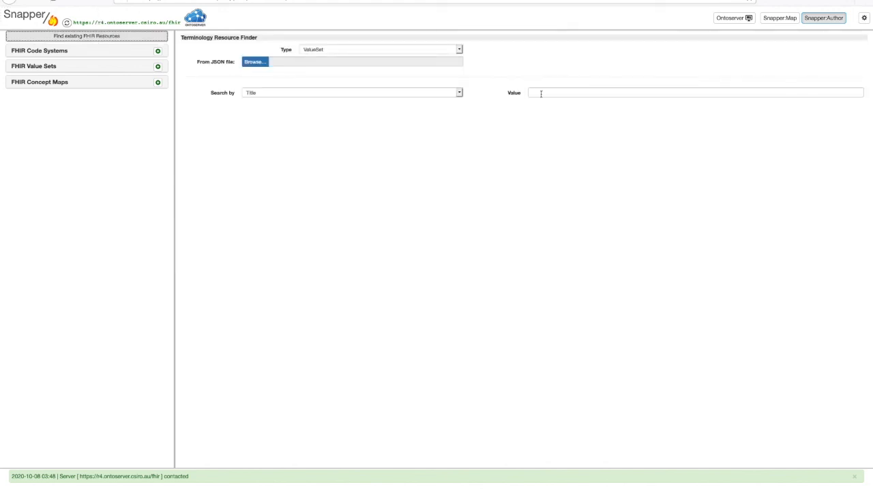
click(542, 92)
text(roby)
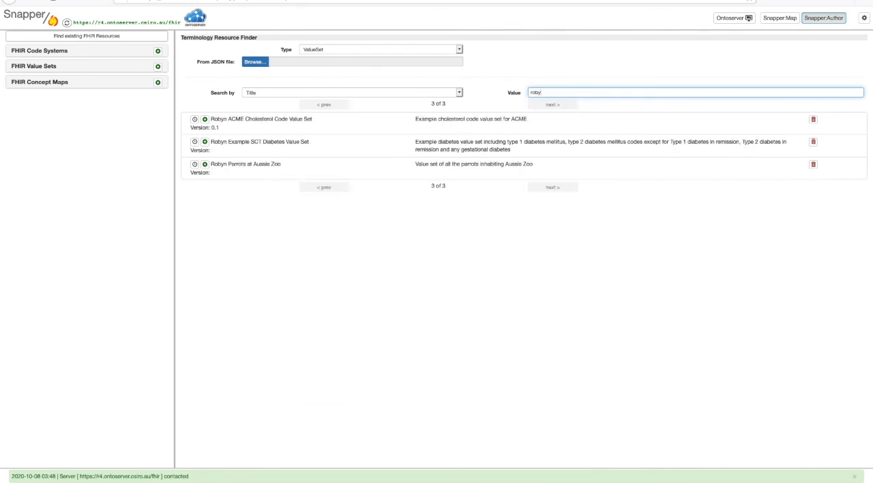
click(205, 119)
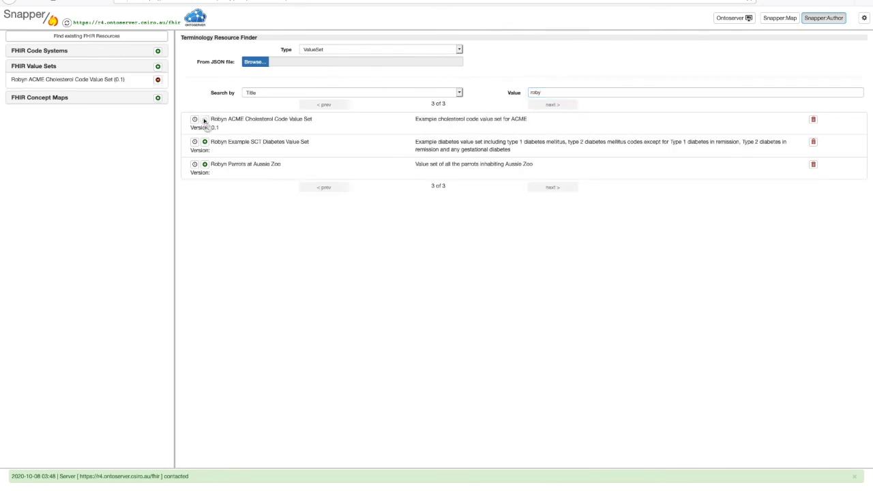
click(125, 81)
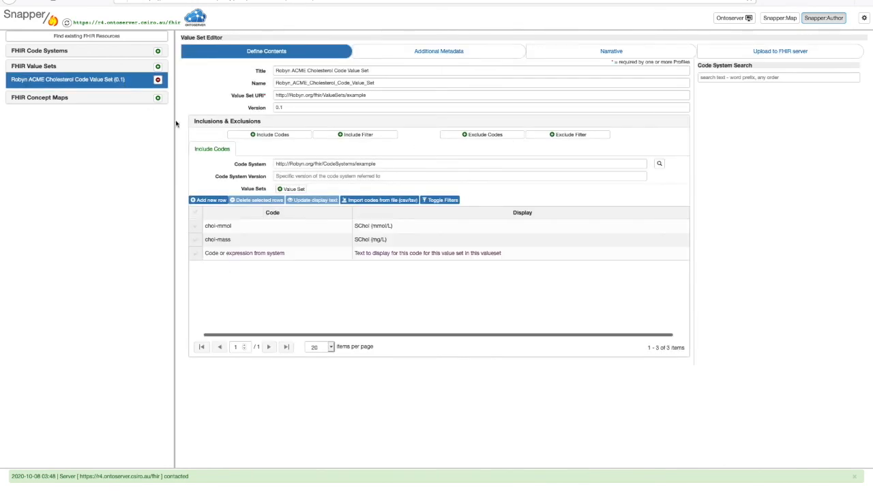
click(286, 108)
key(BackSpace)
text(2)
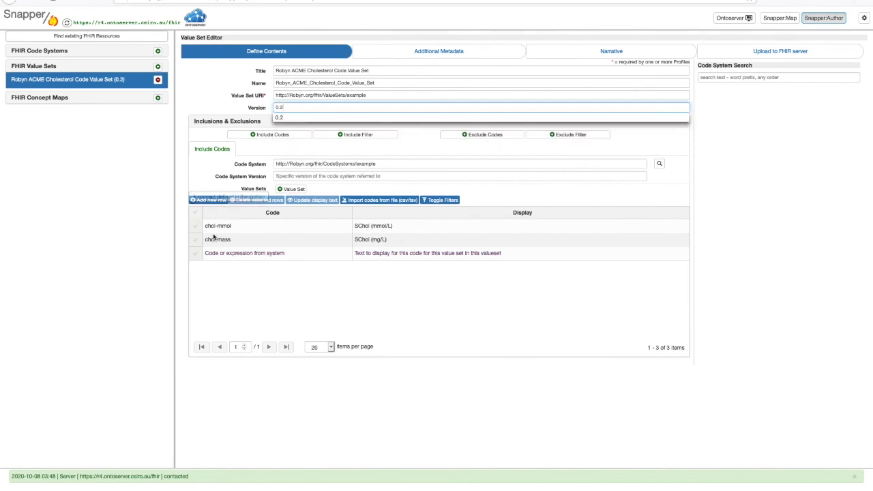
- Clear the value set id, upload version 0.2 as a new resource, and search 'roby' again
click(769, 53)
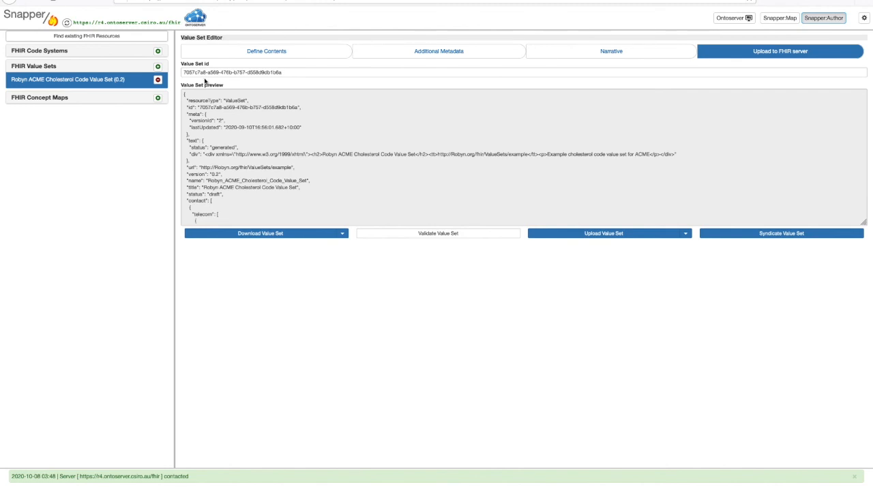
drag(298, 73, 195, 73)
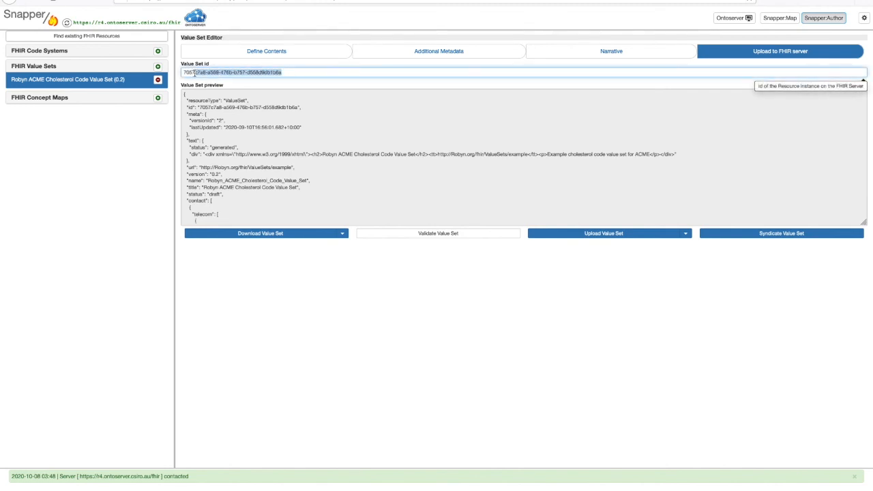
key(BackSpace)
key(BackSpace)
key(BackSpace)
key(BackSpace)
key(BackSpace)
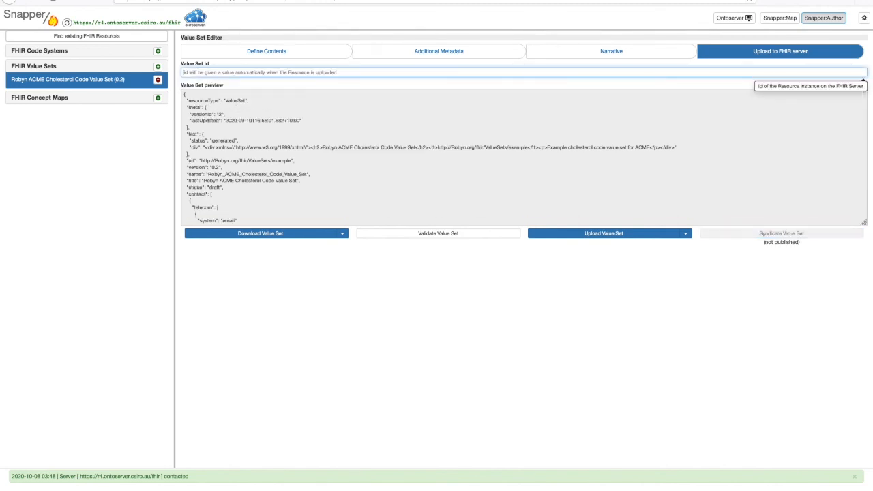
click(579, 234)
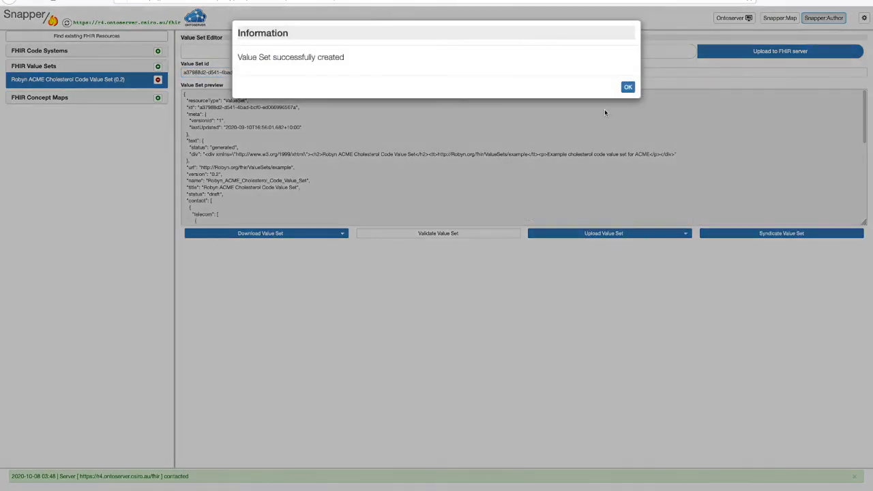
click(627, 87)
click(116, 37)
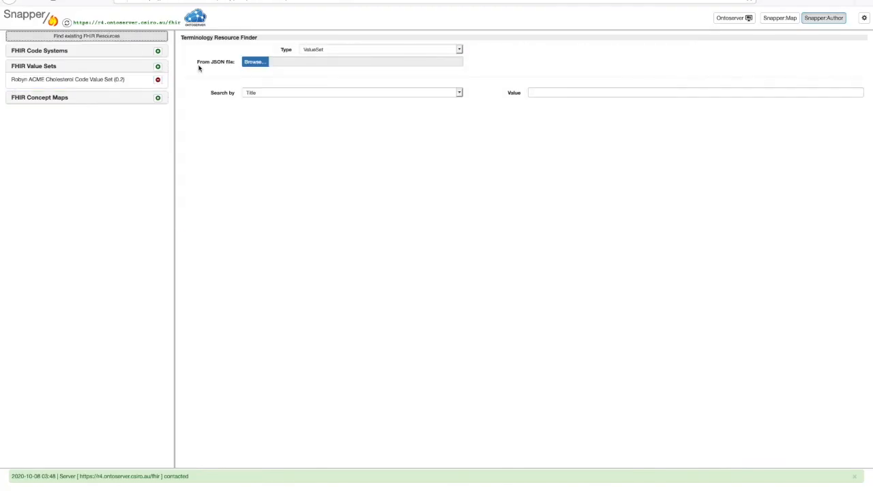
click(540, 93)
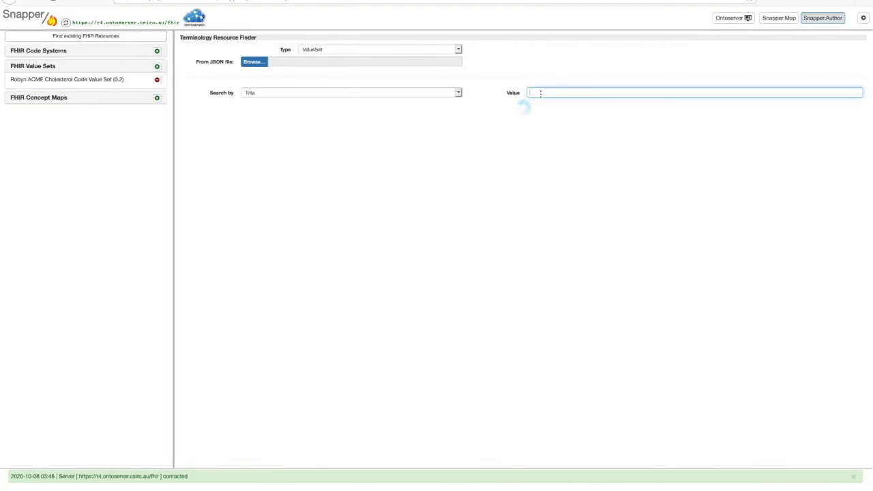
text(roby)
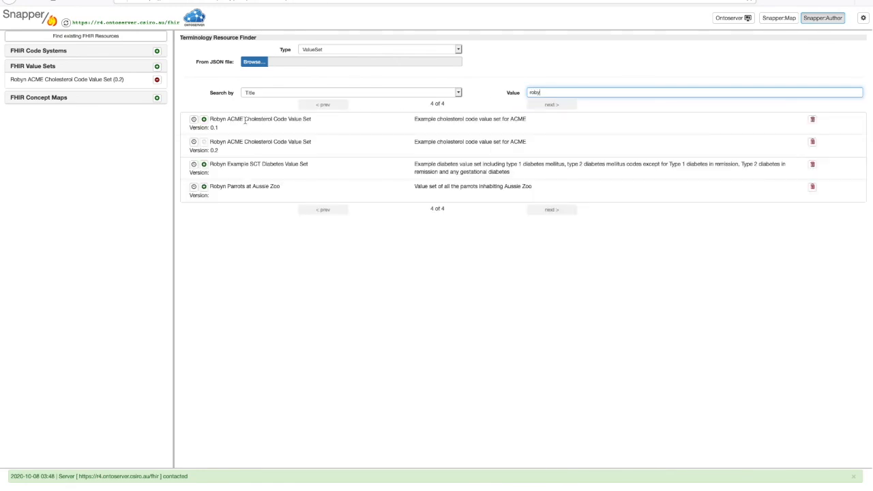